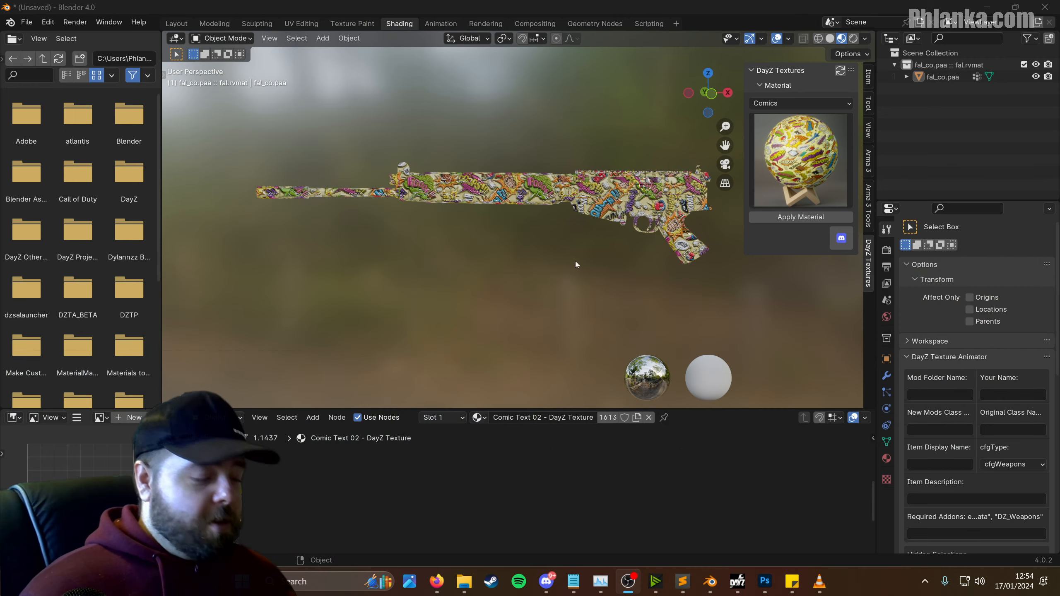
# - Show the rifle's object properties and clear the existing Object 1 entry in the DayZ Model Separator
pyautogui.moveTo(575, 261); pyautogui.dragTo(634, 240, button='middle')
pyautogui.click(622, 219)
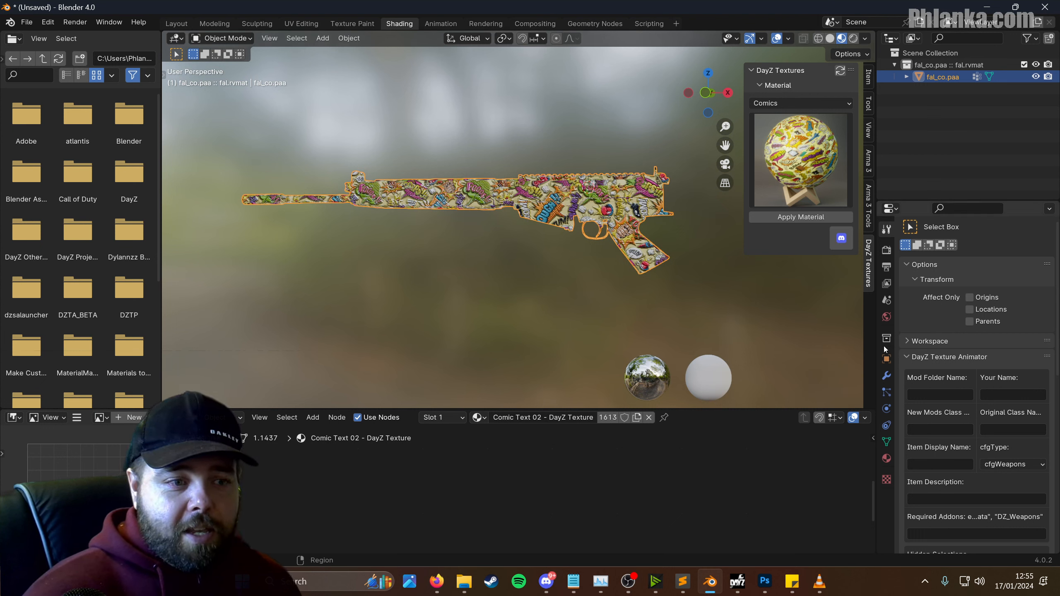
pyautogui.click(810, 319)
pyautogui.click(887, 359)
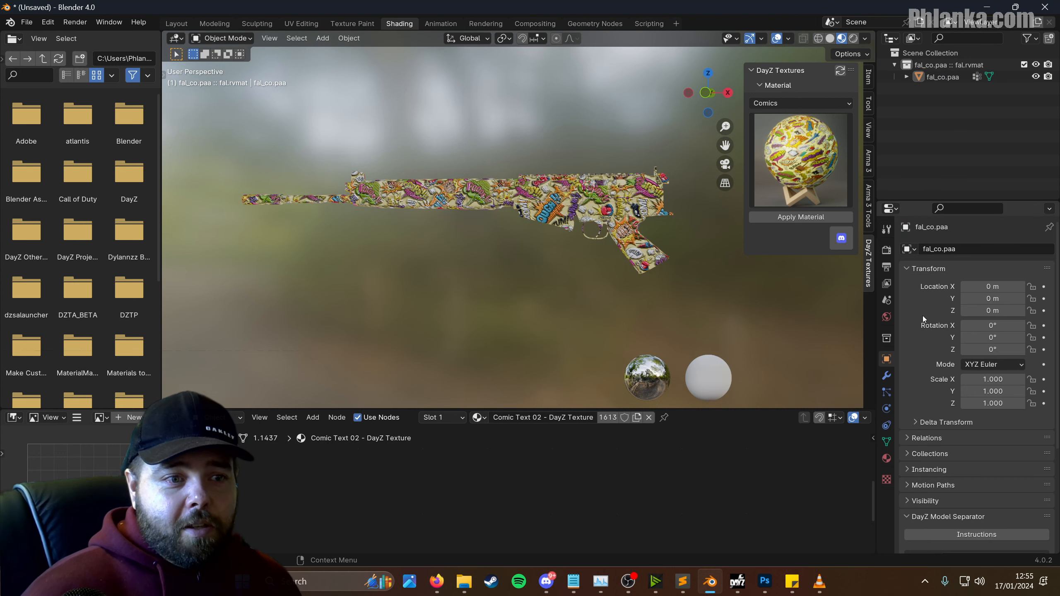
pyautogui.scroll(-4, 919, 312)
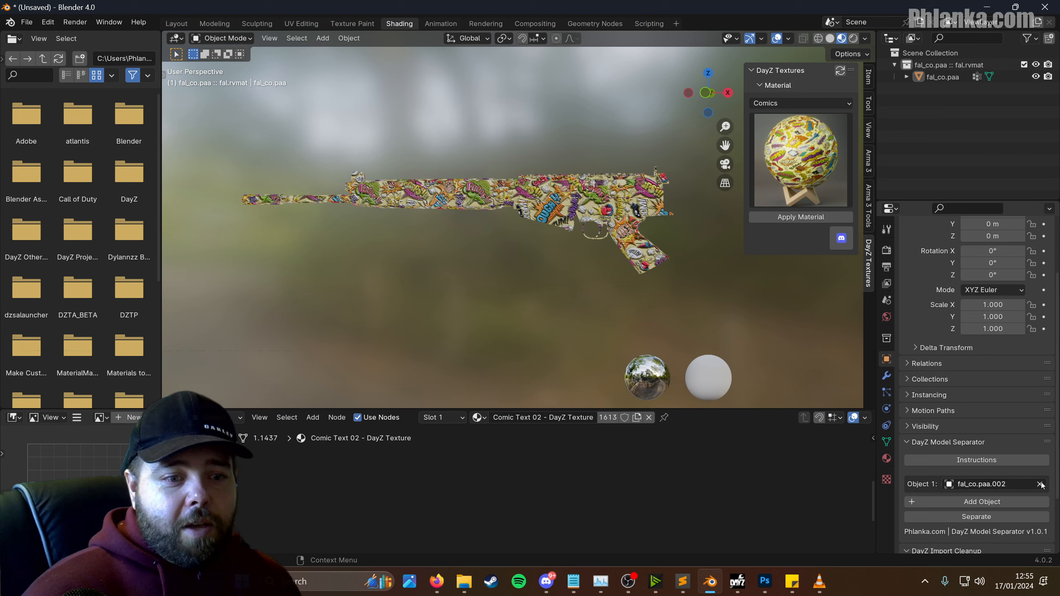
pyautogui.scroll(-4, 918, 464)
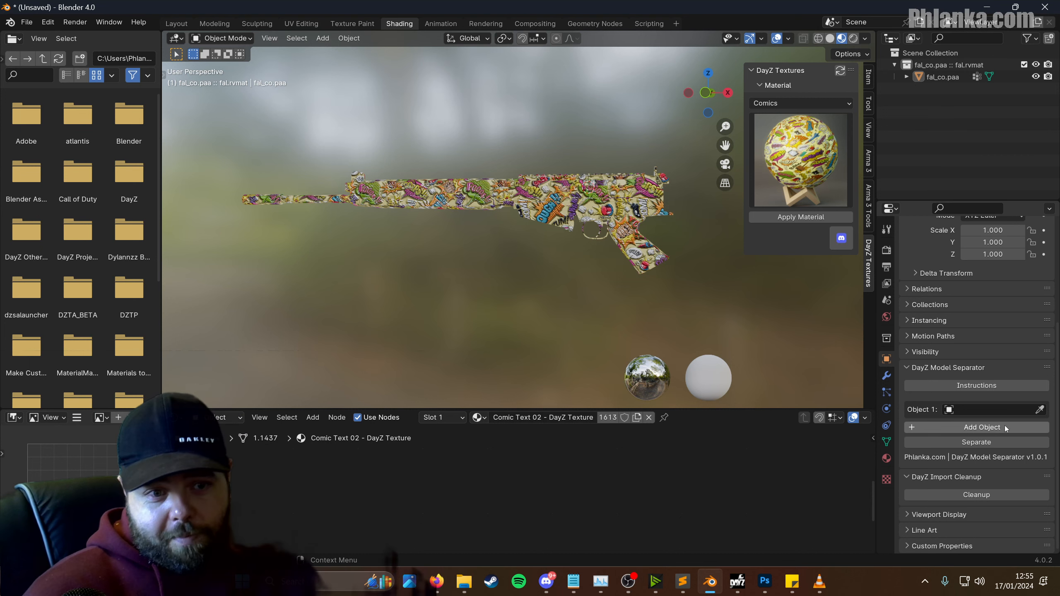
# - Assign the rifle mesh fal_co.paa as Object 1 in the DayZ Model Separator and separate it into individual parts
pyautogui.click(1039, 409)
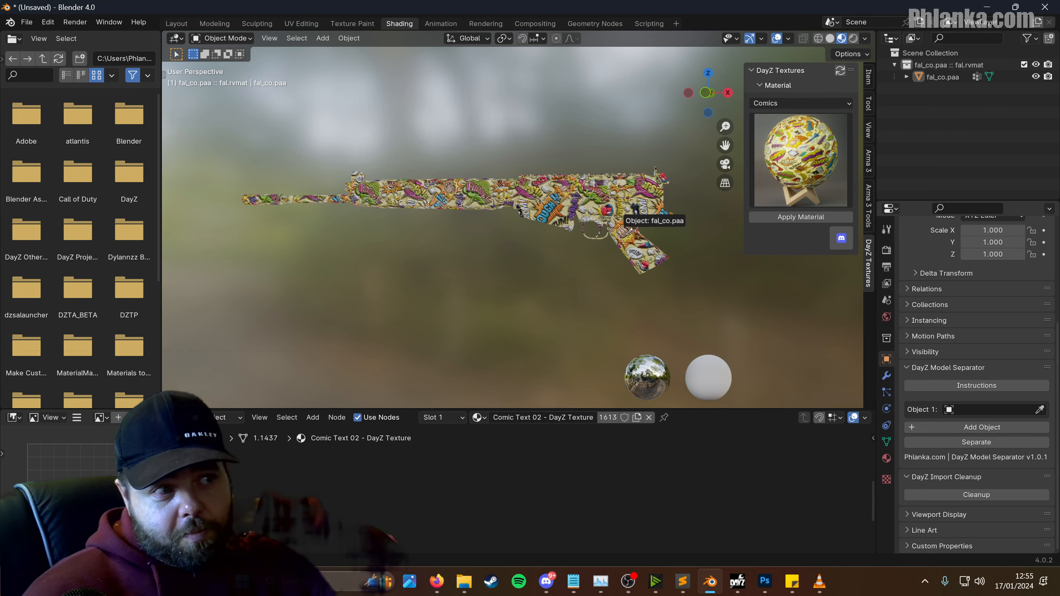
pyautogui.click(622, 207)
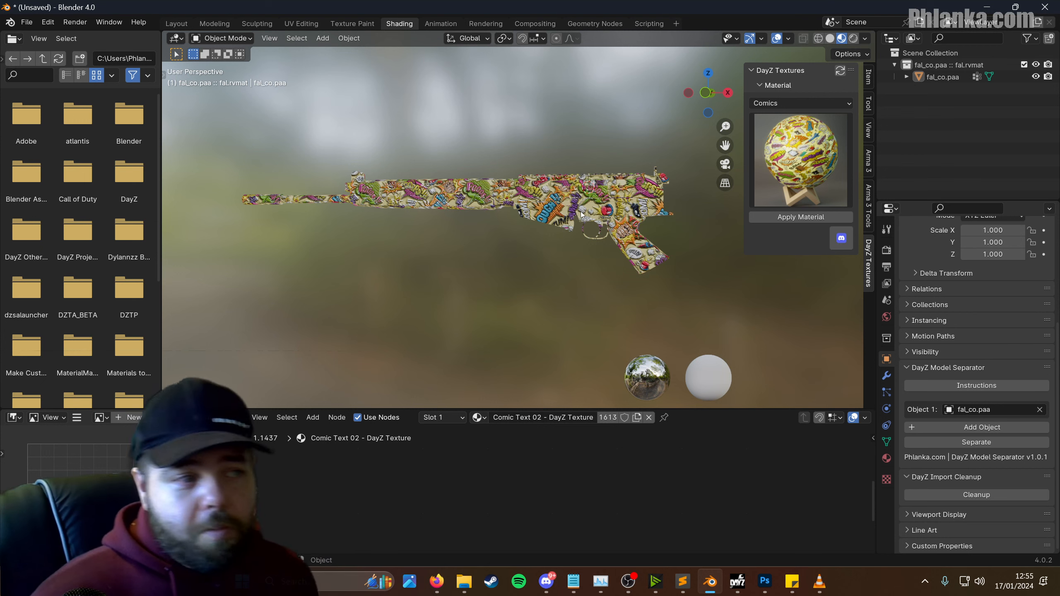
pyautogui.click(993, 441)
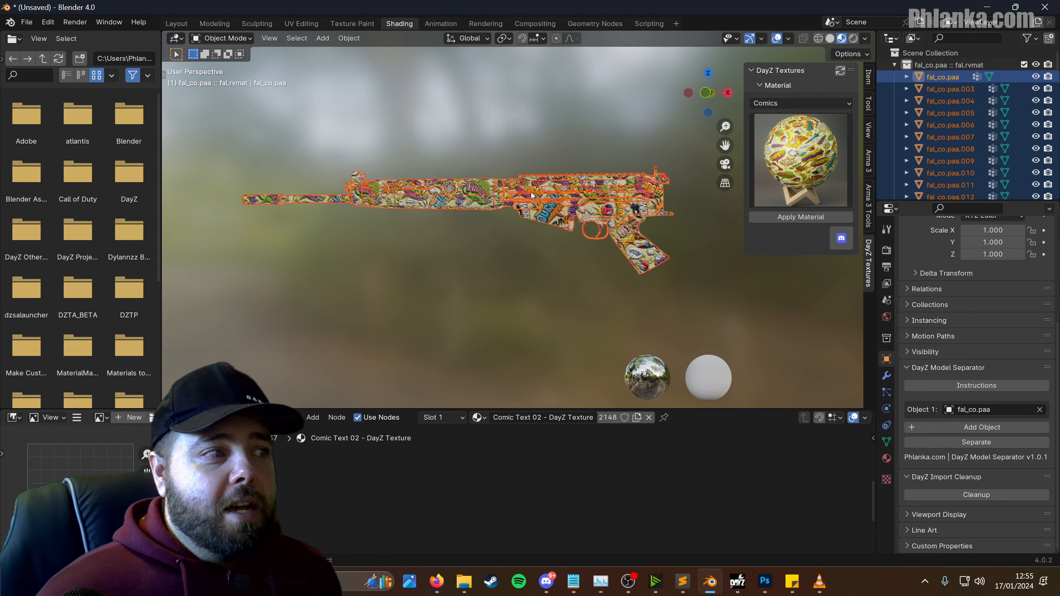
# - Deselect all the separated rifle parts and display the model in solid viewport shading
pyautogui.moveTo(532, 196)
pyautogui.mouseDown(button='middle')
pyautogui.moveTo(417, 196)
pyautogui.moveTo(525, 198)
pyautogui.mouseUp(button='middle')
pyautogui.scroll(5, 539, 199)
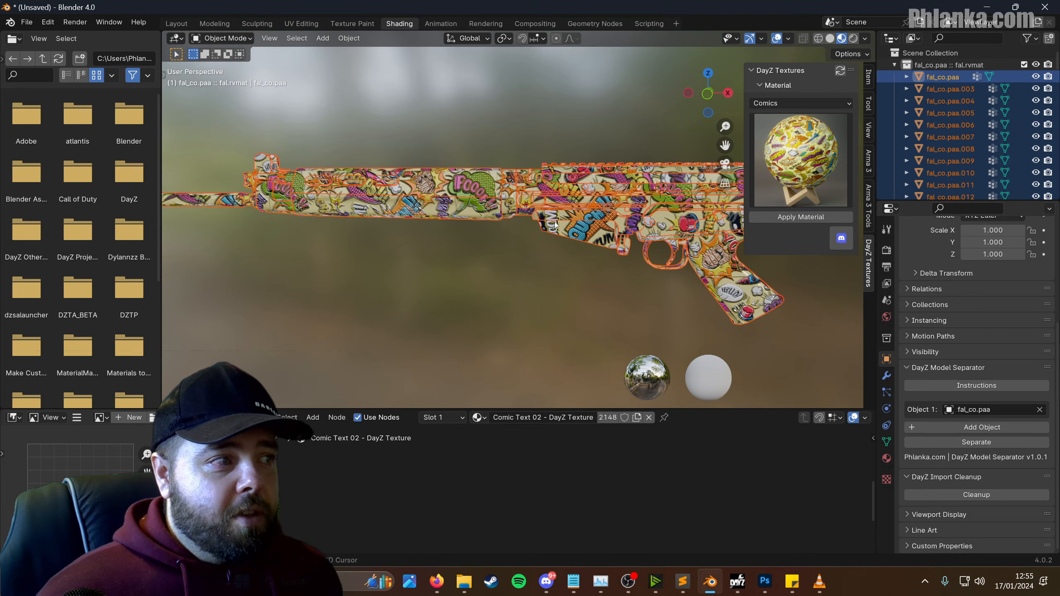
pyautogui.scroll(-1, 556, 226)
pyautogui.click(533, 299)
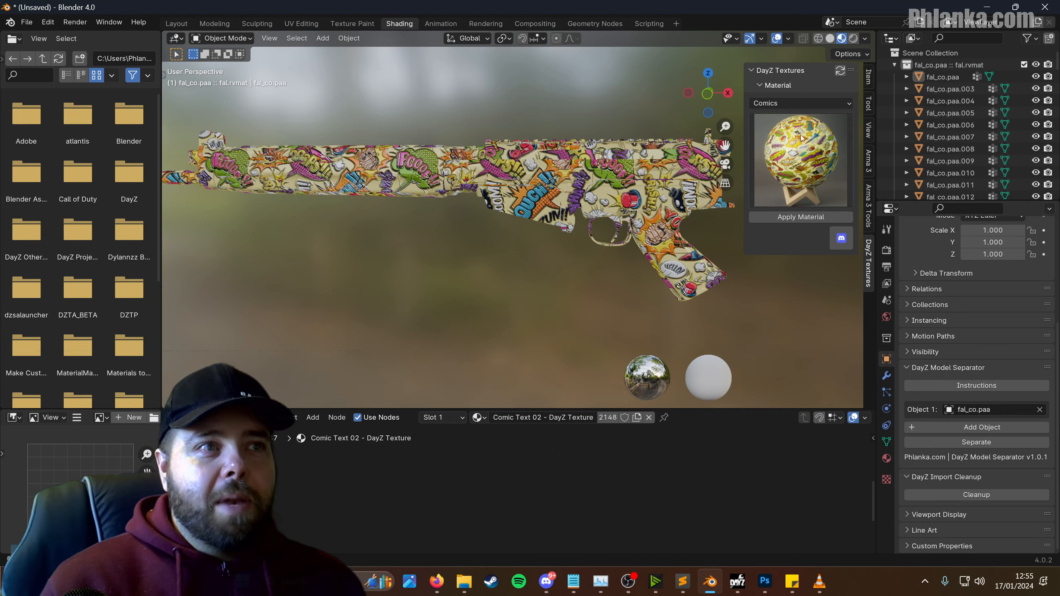
pyautogui.click(829, 38)
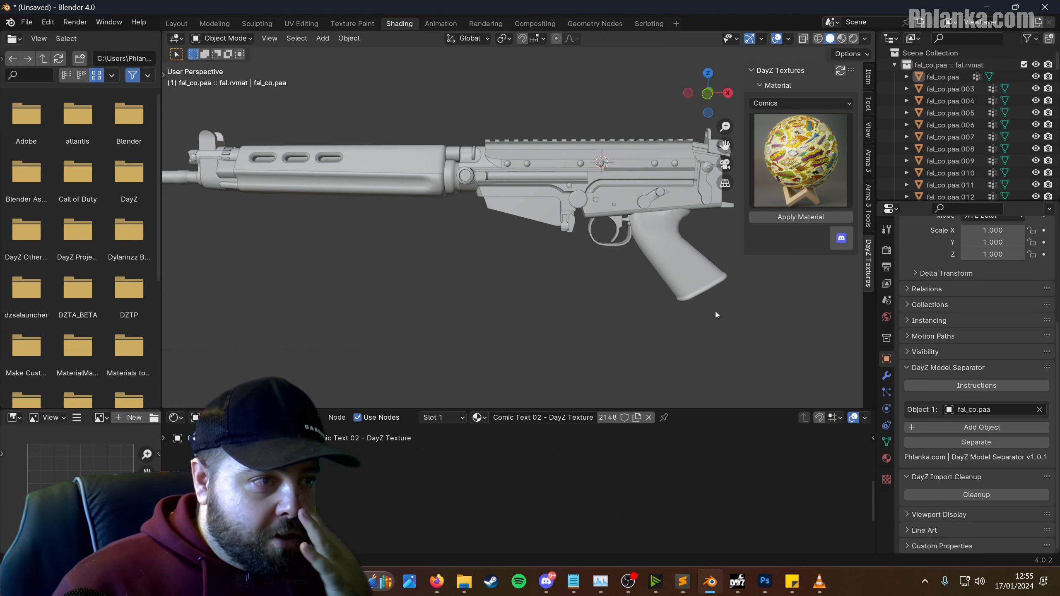
pyautogui.click(843, 38)
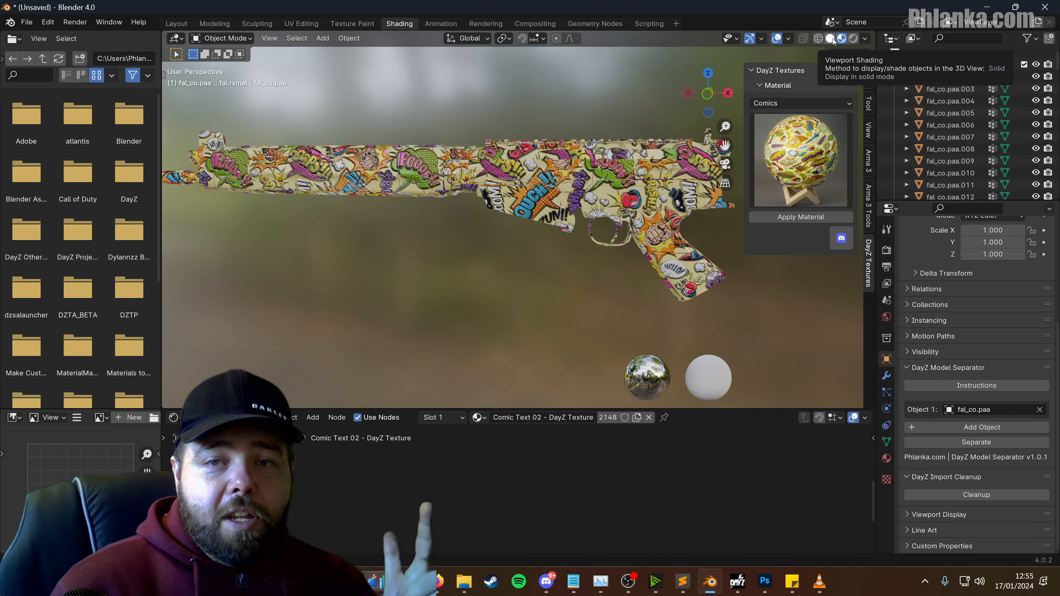
pyautogui.click(831, 39)
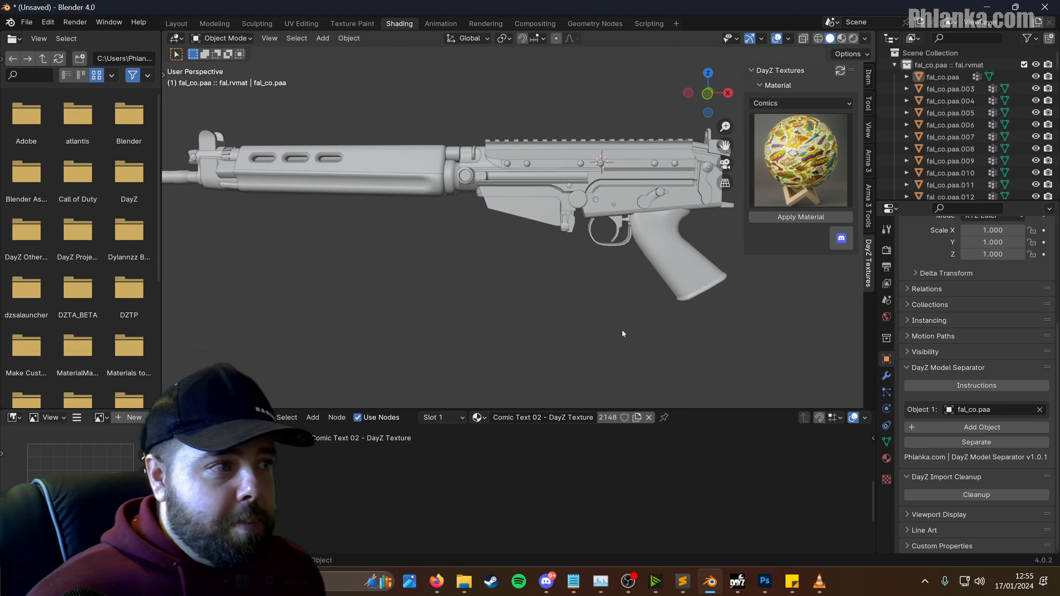
# - Select the pistol grip's separate pieces together, including its outer shell halves and the inner walls of its bottom opening
pyautogui.moveTo(622, 329); pyautogui.dragTo(612, 321, button='middle')
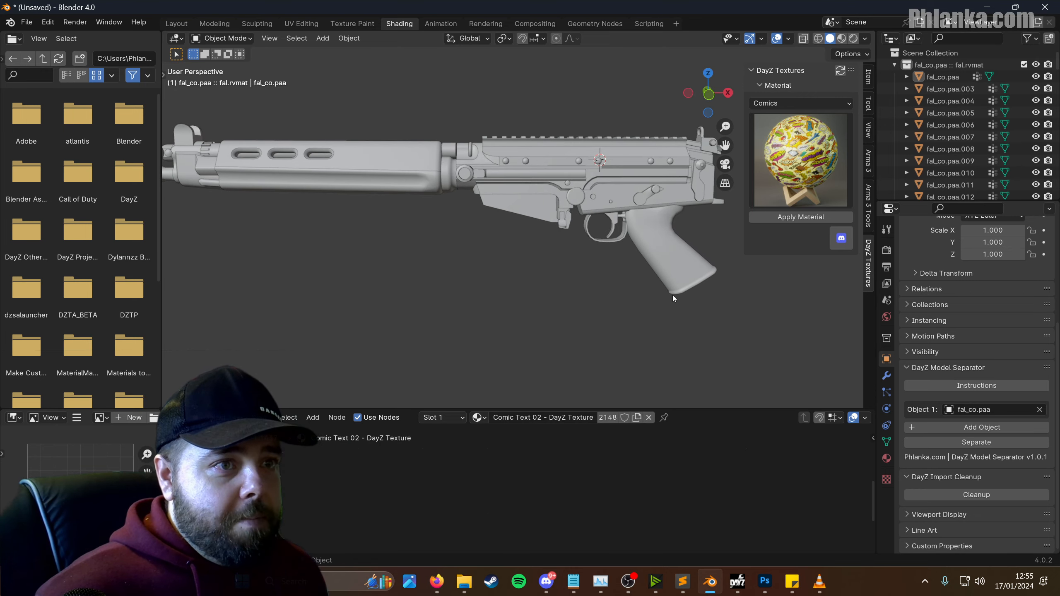
pyautogui.moveTo(672, 294); pyautogui.dragTo(593, 197, button='middle')
pyautogui.moveTo(564, 217); pyautogui.dragTo(696, 239)
pyautogui.moveTo(691, 237); pyautogui.dragTo(597, 229, button='middle')
pyautogui.moveTo(442, 238); pyautogui.dragTo(499, 196, button='middle')
pyautogui.scroll(8, 499, 192)
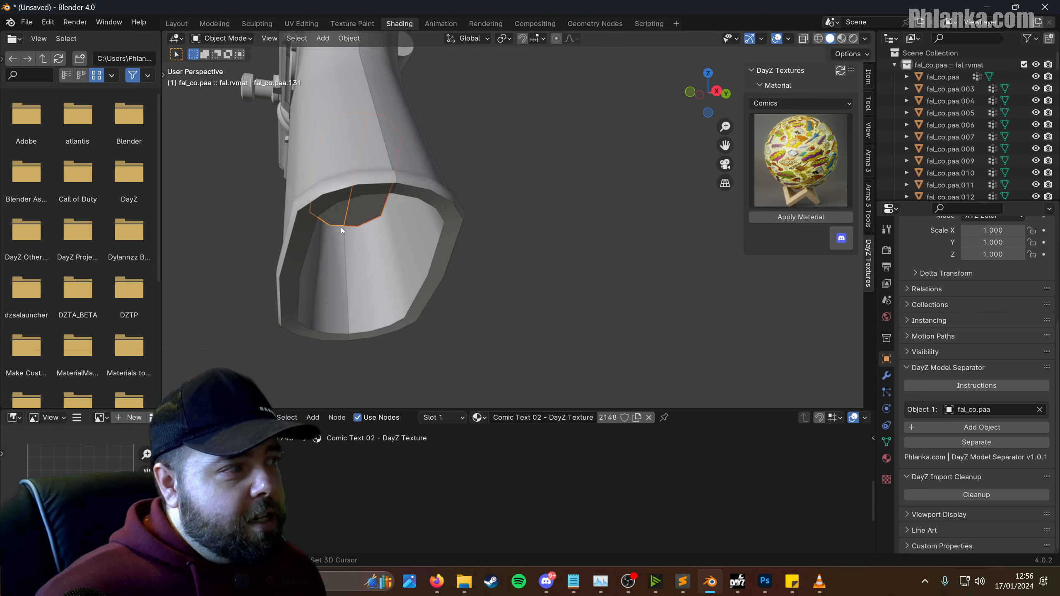
pyautogui.click(427, 215)
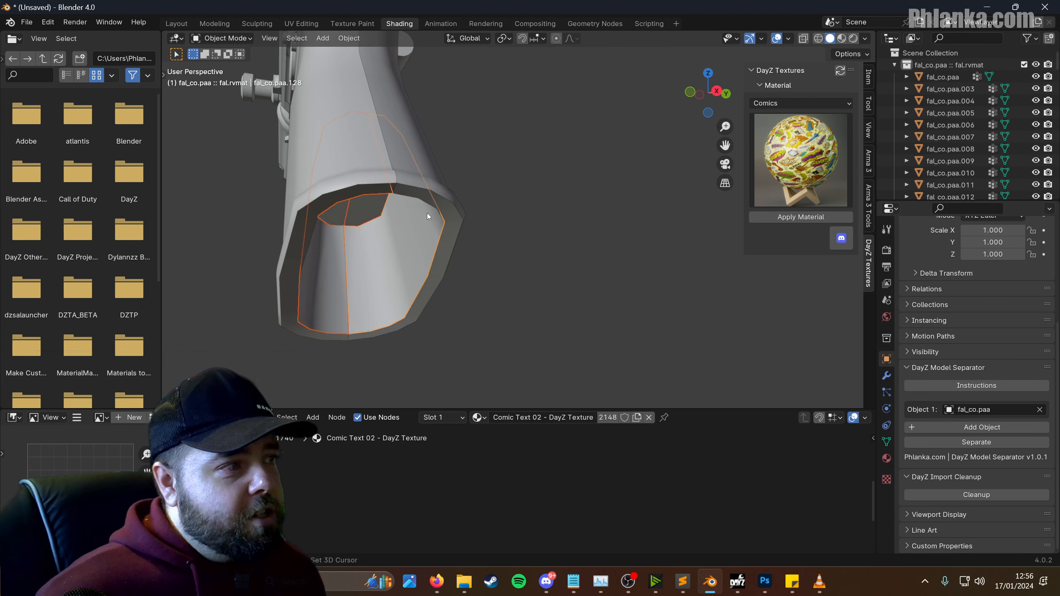
pyautogui.click(389, 106)
pyautogui.click(341, 100)
# - Add the handguard's outer shell pieces on both sides of the rifle to the grip selection
pyautogui.scroll(-6, 447, 224)
pyautogui.moveTo(409, 196); pyautogui.dragTo(578, 264, button='middle')
pyautogui.scroll(2, 515, 240)
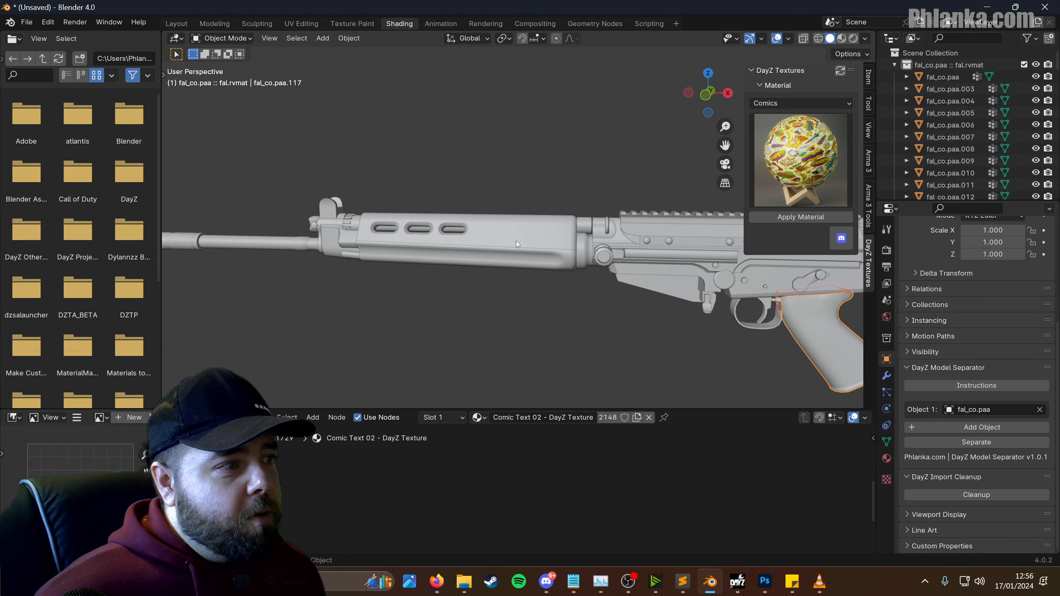
pyautogui.click(497, 230)
pyautogui.moveTo(484, 256); pyautogui.dragTo(597, 229, button='middle')
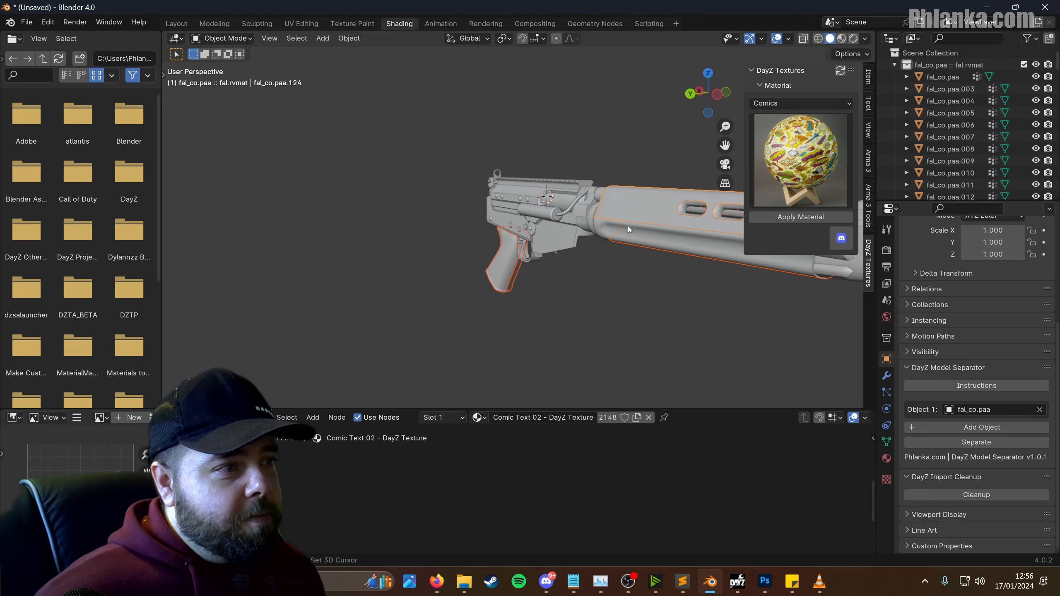
pyautogui.click(651, 228)
pyautogui.scroll(2, 680, 209)
pyautogui.moveTo(684, 210); pyautogui.dragTo(512, 218, button='middle')
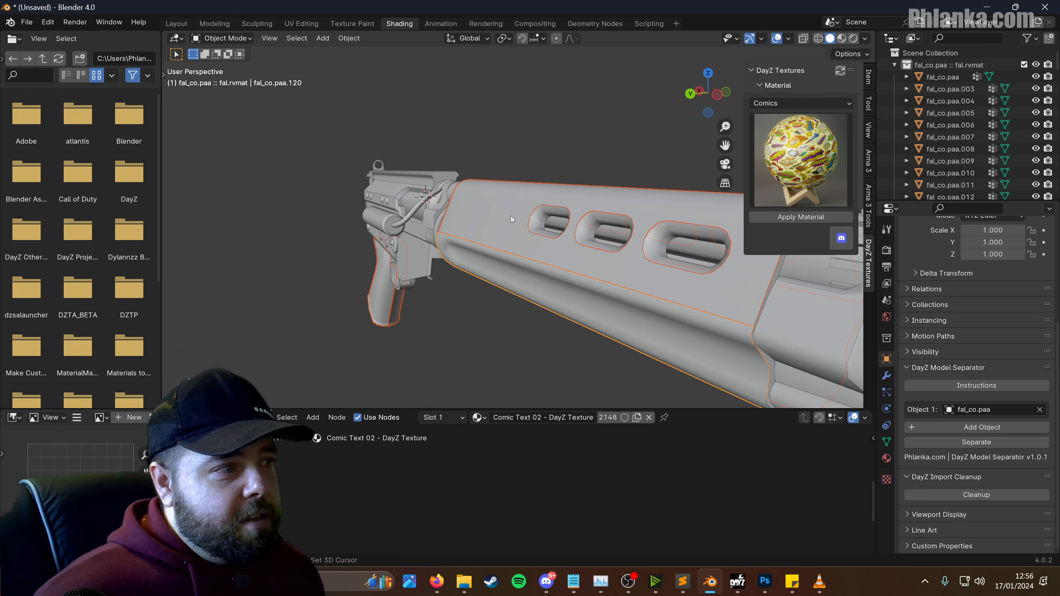
# - Add the inner surfaces of the handguard's vent slots to the selection
pyautogui.click(607, 222)
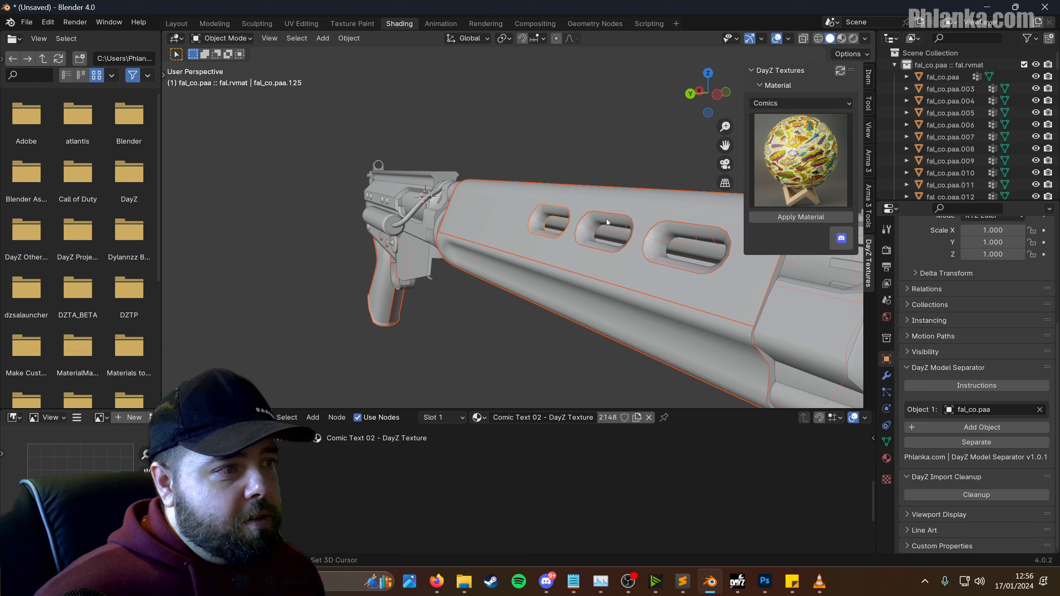
pyautogui.click(681, 229)
pyautogui.moveTo(681, 230); pyautogui.dragTo(573, 231, button='middle')
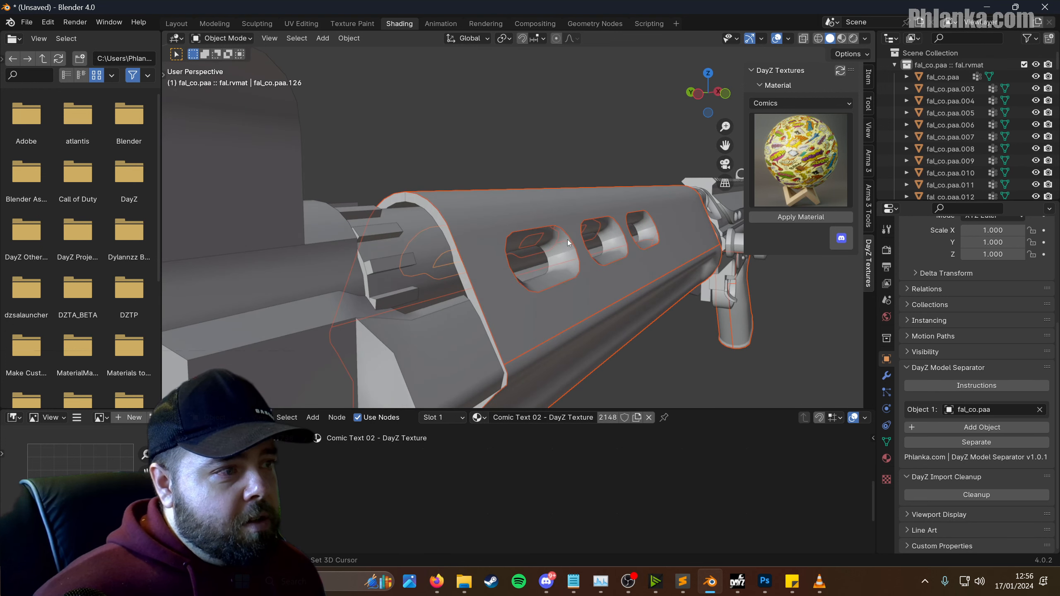
pyautogui.click(567, 240)
pyautogui.click(648, 234)
pyautogui.click(653, 227)
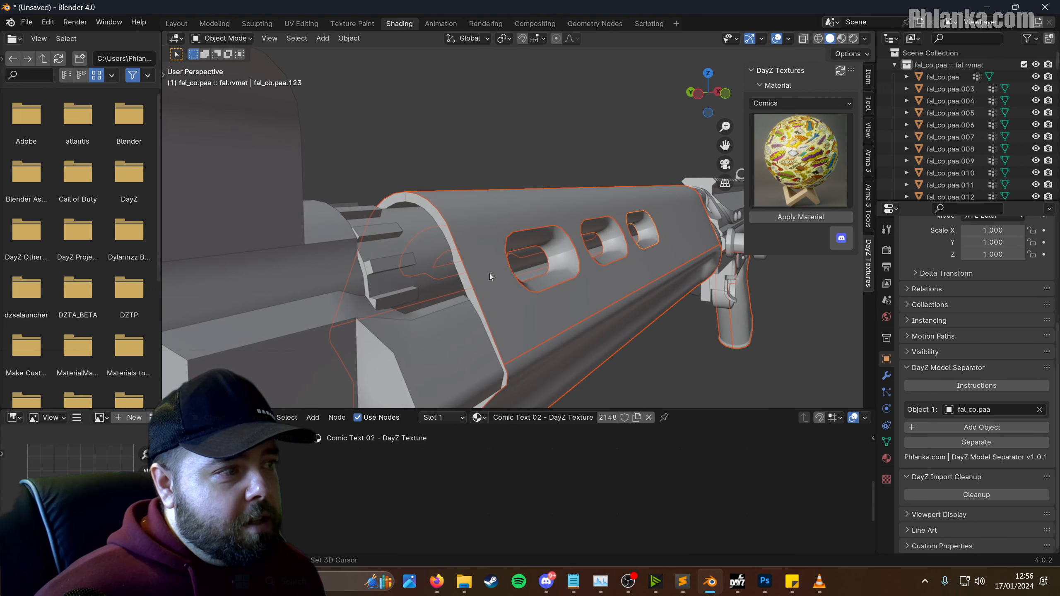
# - Add the handguard's front rim and rear end pieces to the selection
pyautogui.click(465, 275)
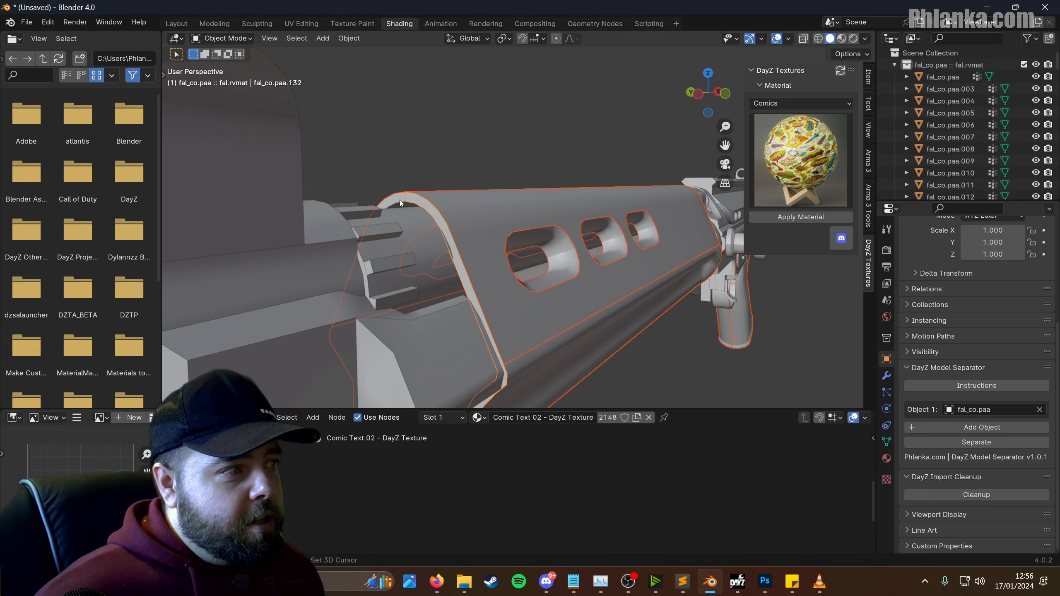
pyautogui.moveTo(400, 199); pyautogui.dragTo(462, 232, button='middle')
pyautogui.moveTo(596, 275); pyautogui.dragTo(315, 279, button='middle')
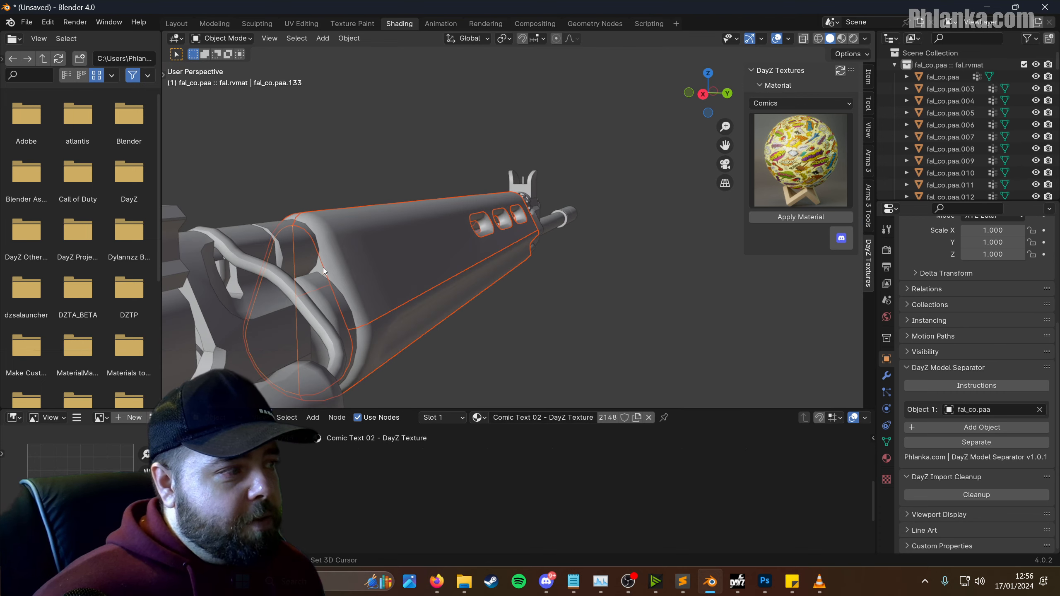
pyautogui.click(319, 267)
# - Join the selected grip and handguard pieces into a single object
pyautogui.moveTo(428, 263)
pyautogui.mouseDown(button='middle')
pyautogui.moveTo(512, 259)
pyautogui.moveTo(460, 265)
pyautogui.moveTo(535, 268)
pyautogui.mouseUp(button='middle')
pyautogui.scroll(-5, 518, 259)
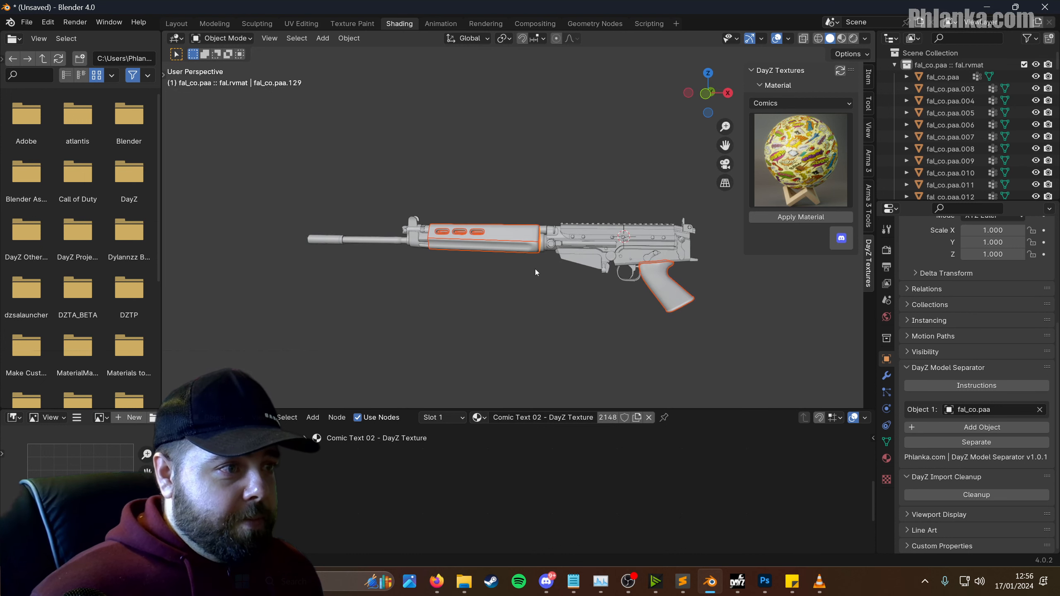
pyautogui.rightClick(511, 244)
pyautogui.click(519, 237)
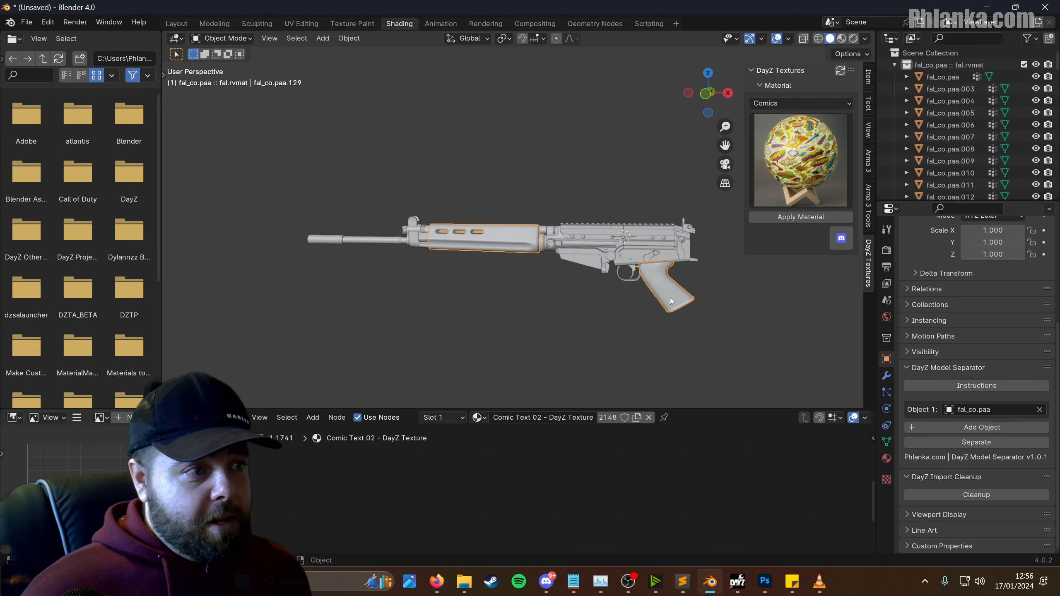
# - Select the side strip of the top rail on the rifle's receiver
pyautogui.scroll(10, 552, 239)
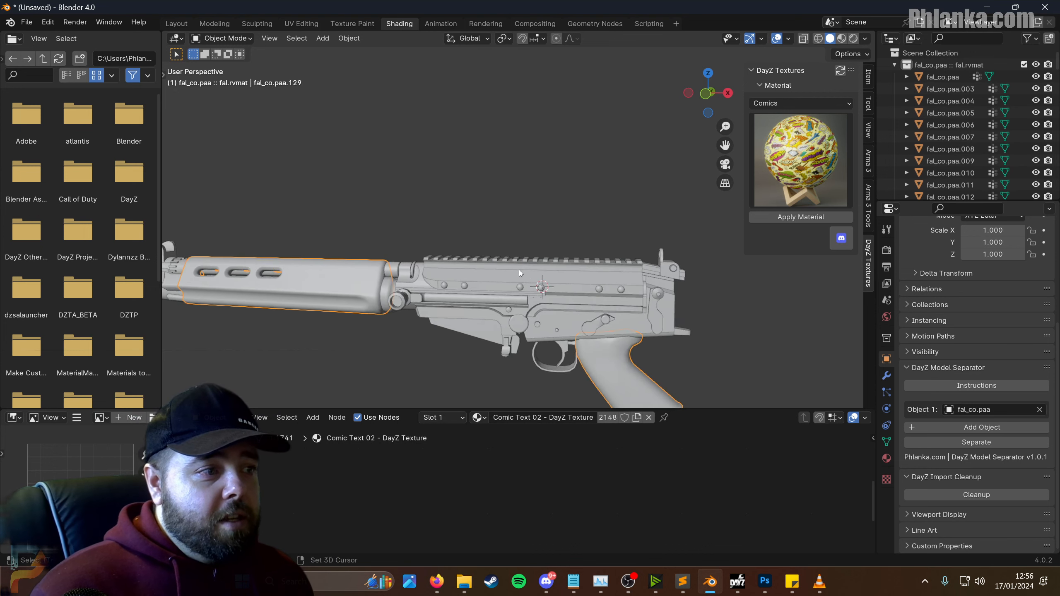
pyautogui.click(509, 313)
pyautogui.scroll(-5, 600, 305)
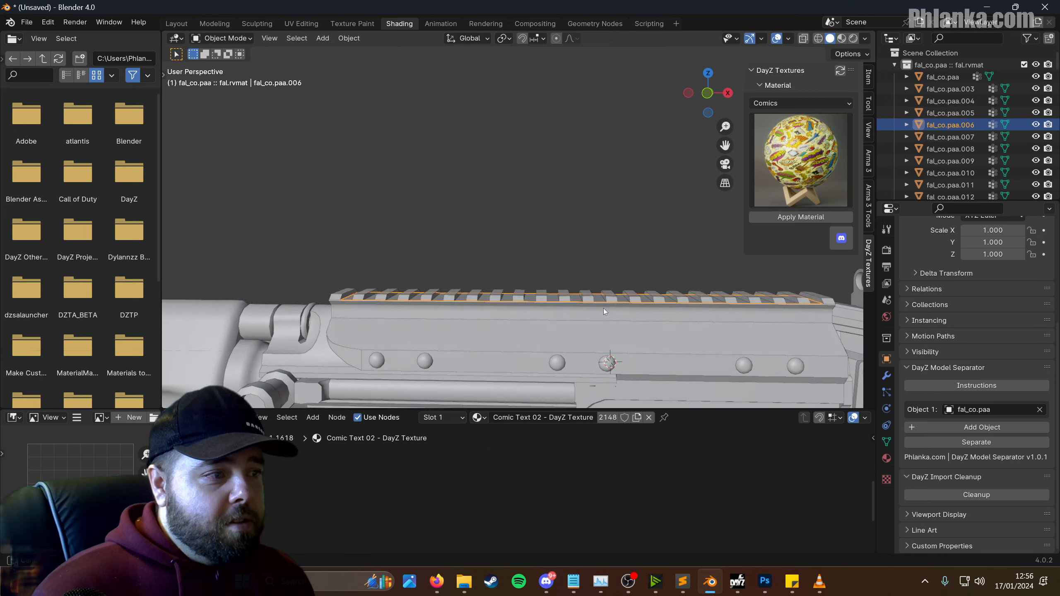
pyautogui.scroll(-2, 459, 275)
pyautogui.moveTo(503, 239)
pyautogui.mouseDown(button='middle')
pyautogui.moveTo(433, 247)
pyautogui.moveTo(587, 242)
pyautogui.moveTo(547, 233)
pyautogui.moveTo(529, 190)
pyautogui.moveTo(530, 219)
pyautogui.moveTo(512, 234)
pyautogui.mouseUp(button='middle')
pyautogui.click(566, 216)
pyautogui.moveTo(572, 198); pyautogui.dragTo(566, 223, button='middle')
pyautogui.scroll(4, 555, 254)
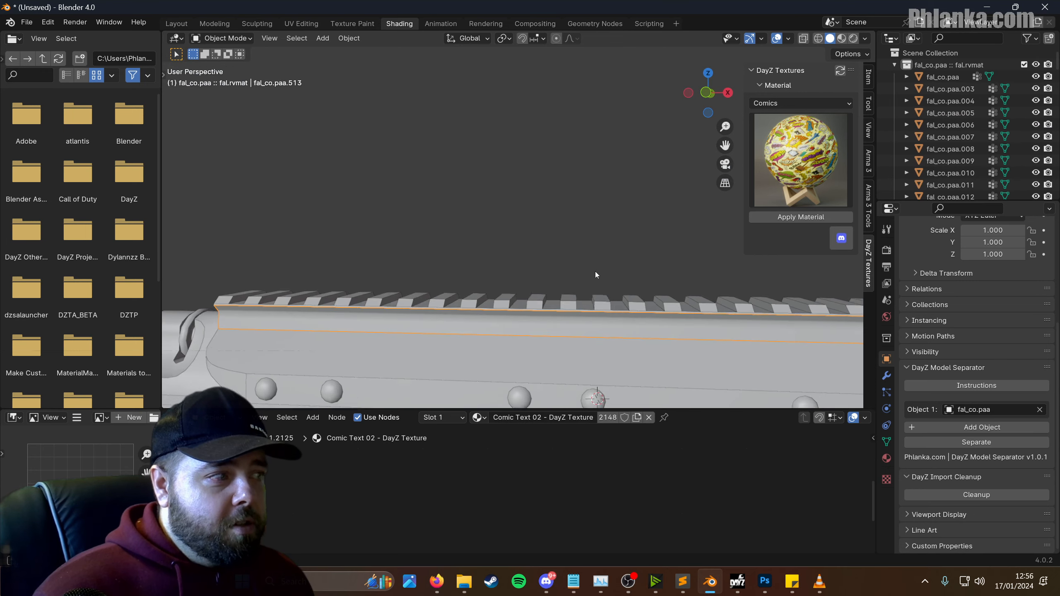
# - Add the top rail's far side, raised tooth faces and upper surface to the selection
pyautogui.moveTo(594, 272); pyautogui.dragTo(477, 293, button='middle')
pyautogui.click(273, 259)
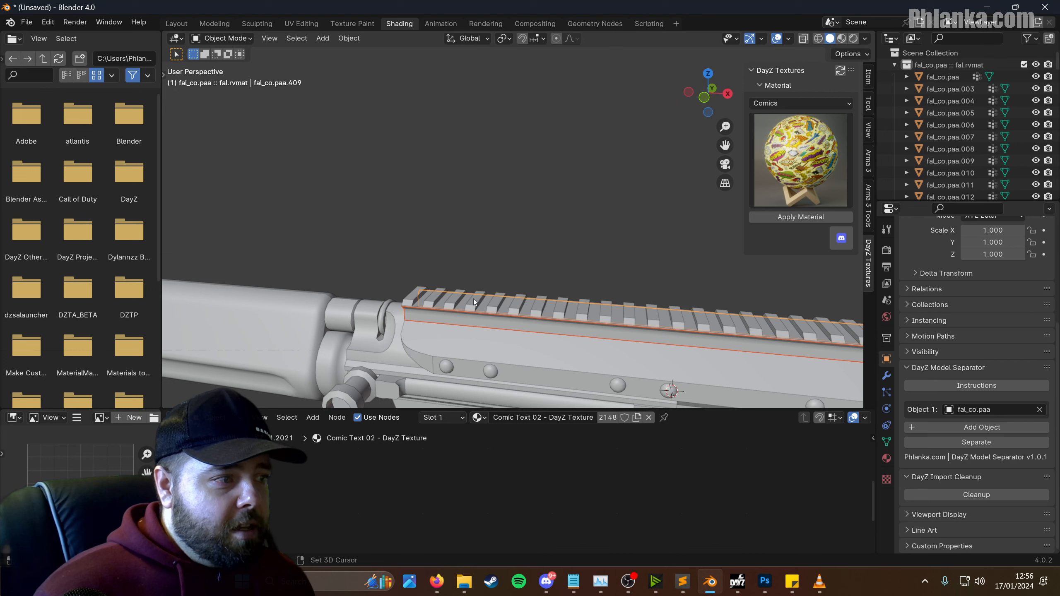
pyautogui.keyDown('shift'); pyautogui.click(474, 298); pyautogui.keyUp('shift')
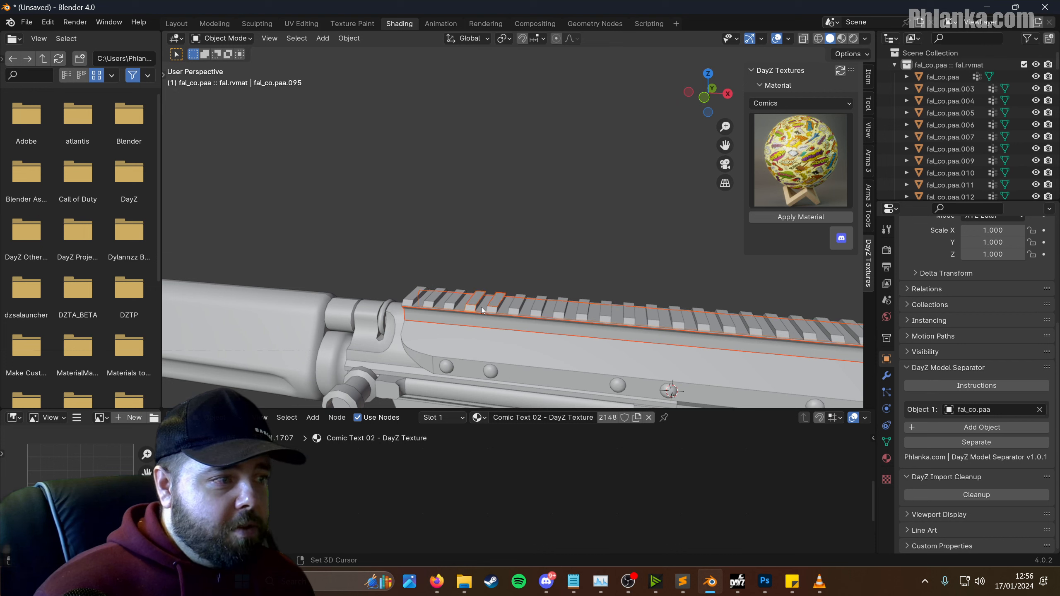
pyautogui.keyDown('shift'); pyautogui.click(482, 310); pyautogui.keyUp('shift')
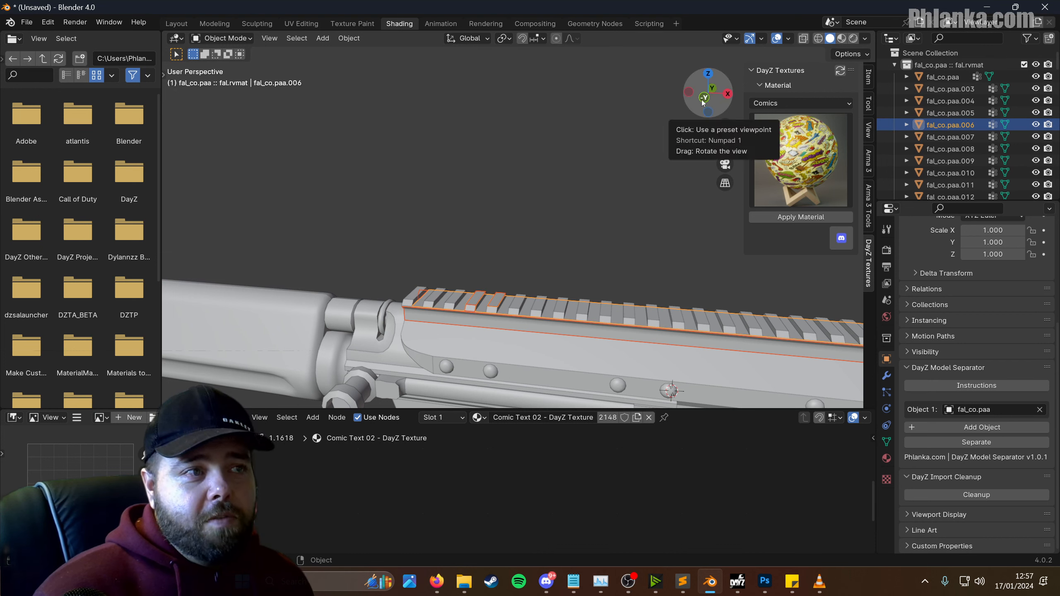
# - Select all of the top rail's pieces with a selection box in a wireframe front view
pyautogui.click(712, 88)
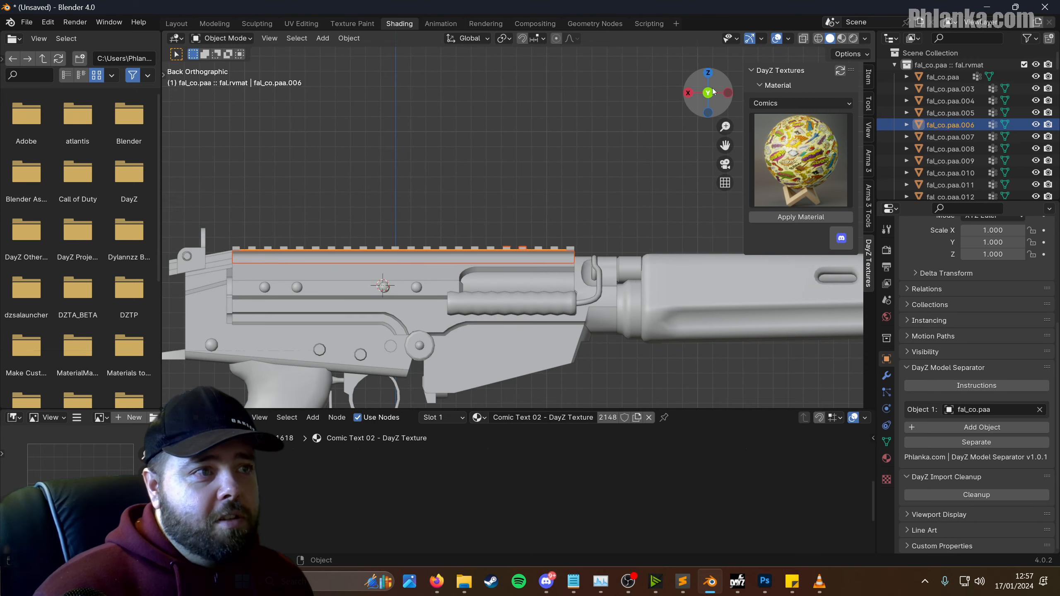
pyautogui.click(712, 94)
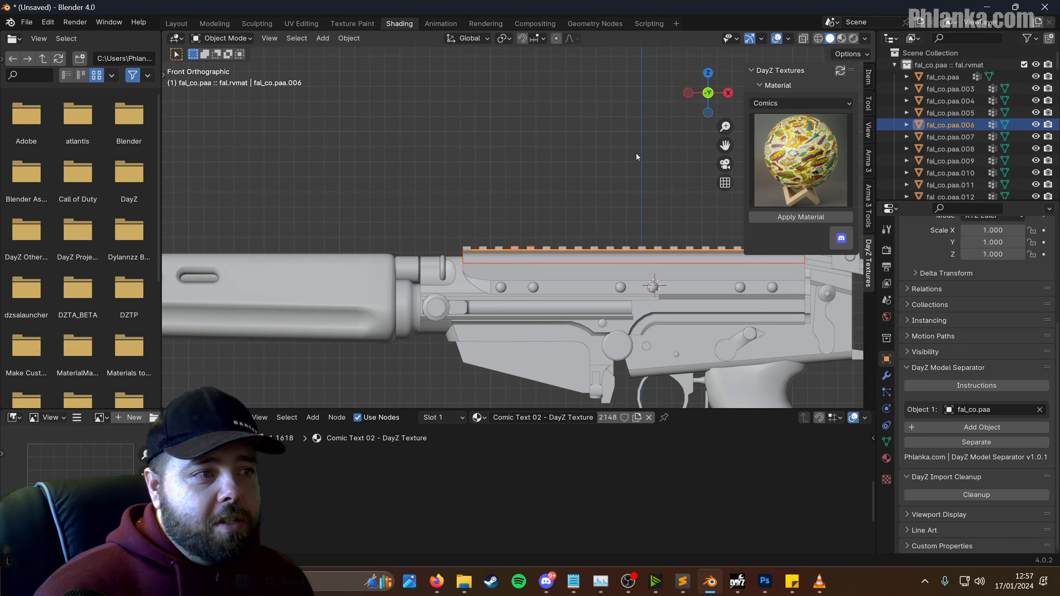
pyautogui.scroll(3, 544, 161)
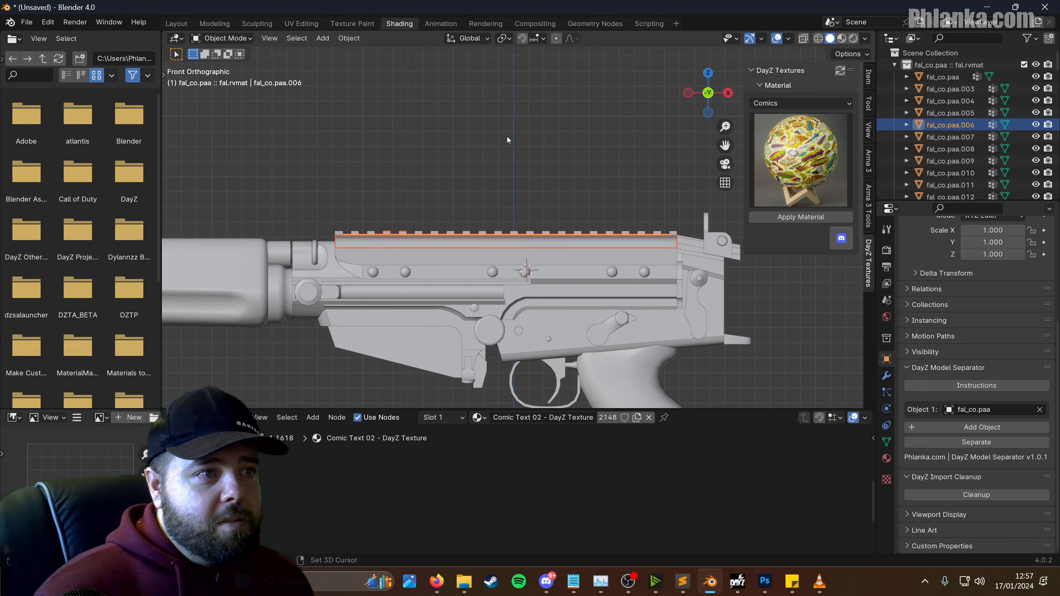
pyautogui.keyDown('shift'); pyautogui.moveTo(486, 169); pyautogui.dragTo(450, 158, button='middle'); pyautogui.keyUp('shift')
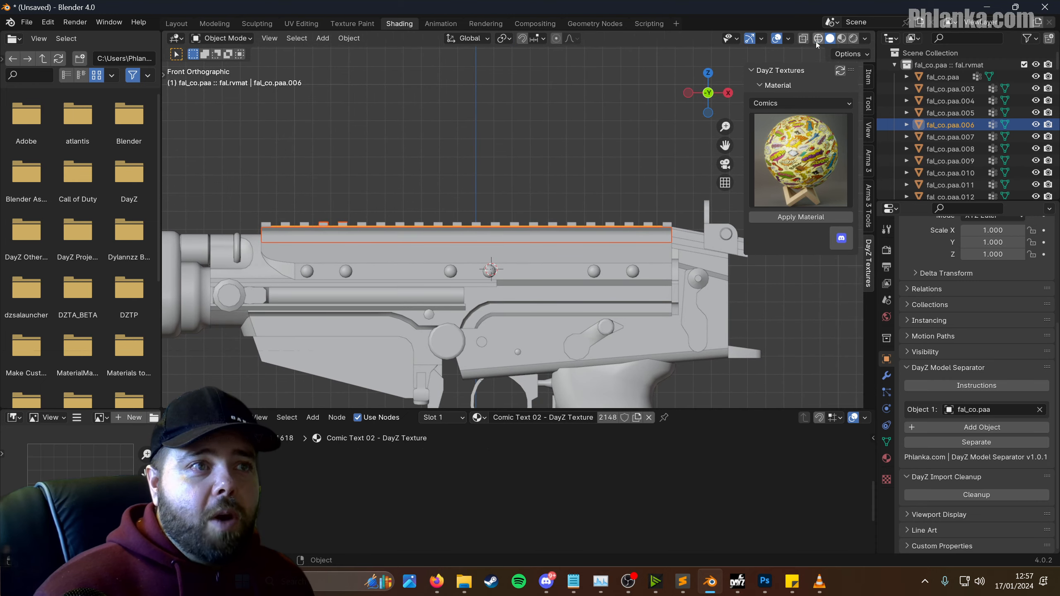
pyautogui.click(817, 40)
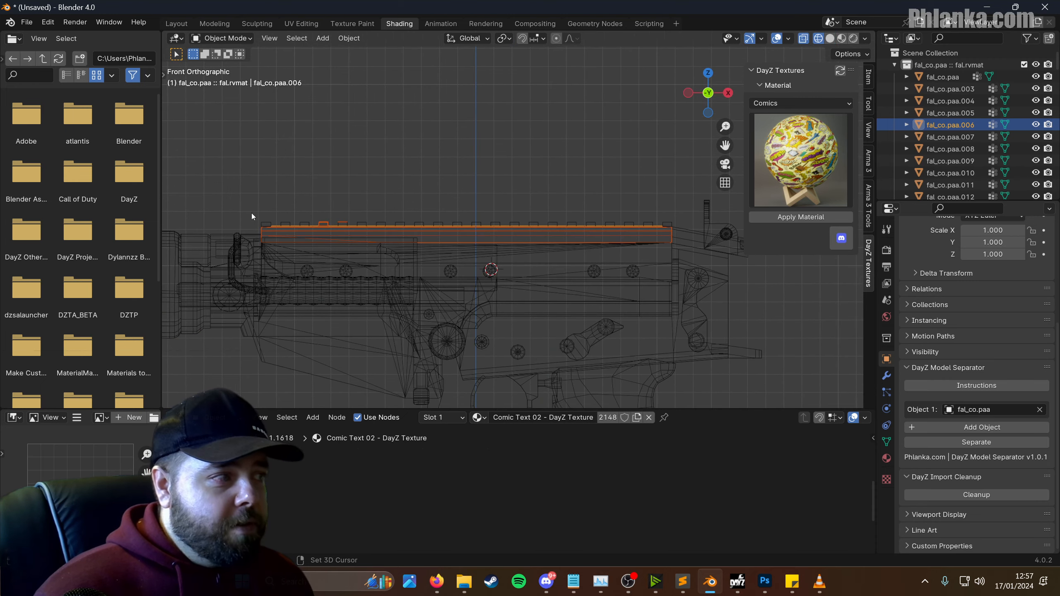
pyautogui.moveTo(251, 213); pyautogui.dragTo(670, 228)
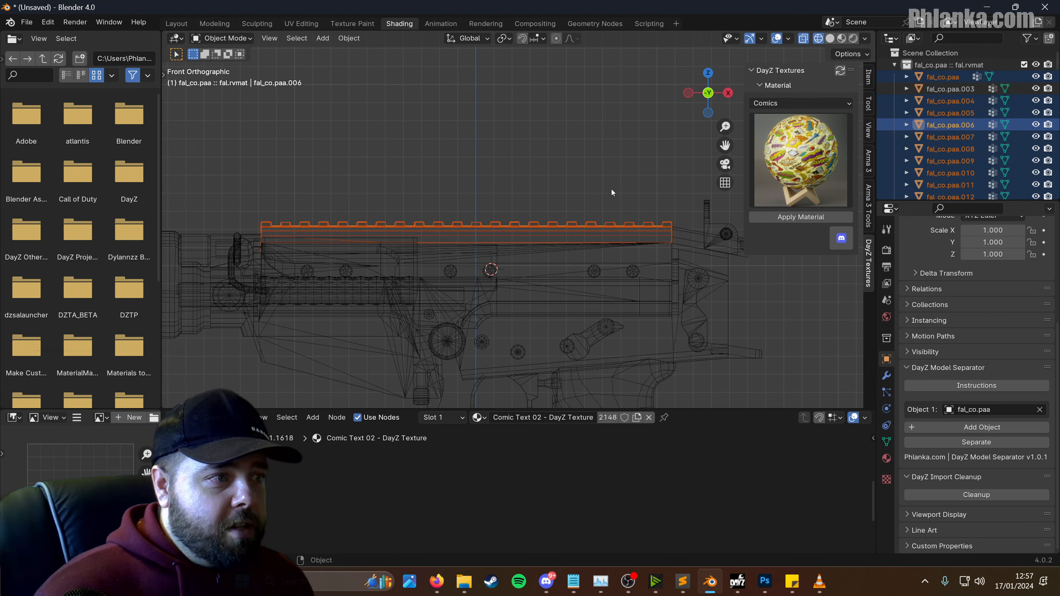
# - Join the selected top rail pieces into a single object
pyautogui.moveTo(611, 191); pyautogui.dragTo(573, 195, button='middle')
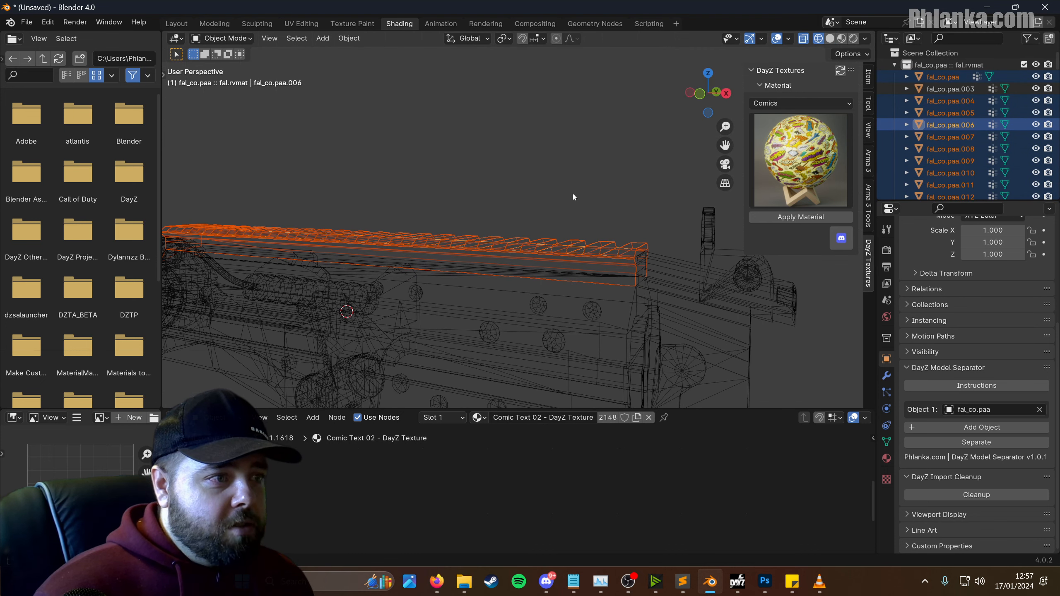
pyautogui.rightClick(502, 248)
pyautogui.click(502, 246)
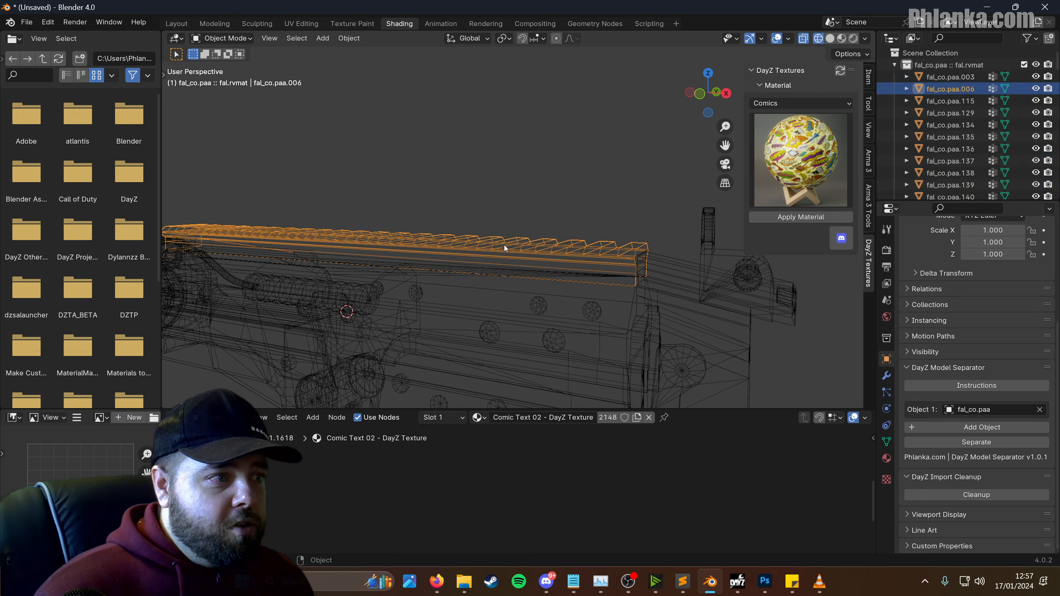
# - Return the viewport to solid shading, remaining in Object Mode
pyautogui.press('Tab')
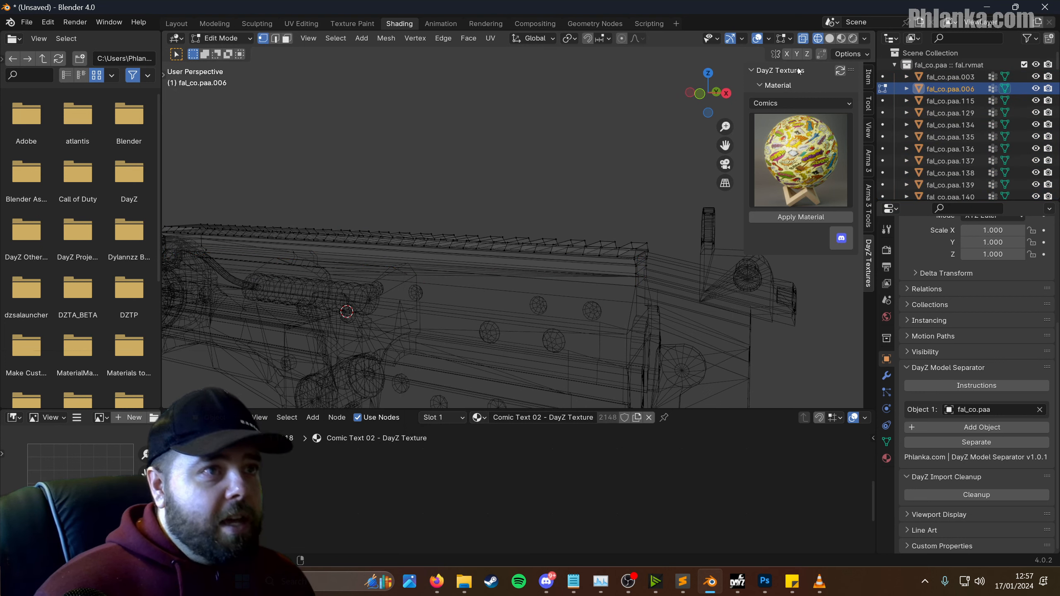
pyautogui.click(829, 39)
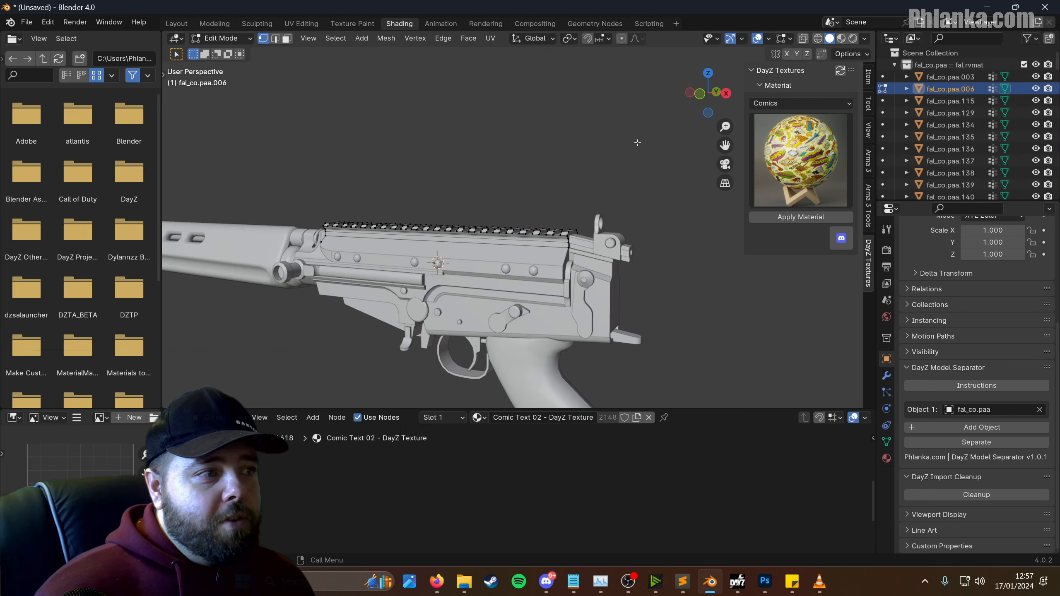
pyautogui.press('Tab')
pyautogui.moveTo(587, 163); pyautogui.dragTo(560, 236, button='middle')
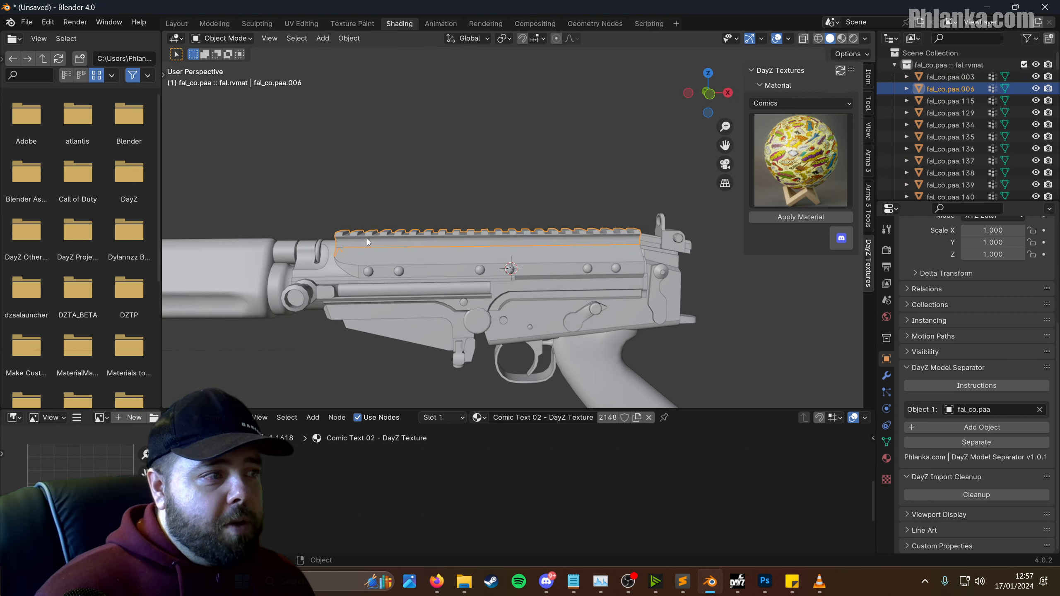
# - Hide the joined top rail and the joined grip and handguard object
pyautogui.click(198, 272)
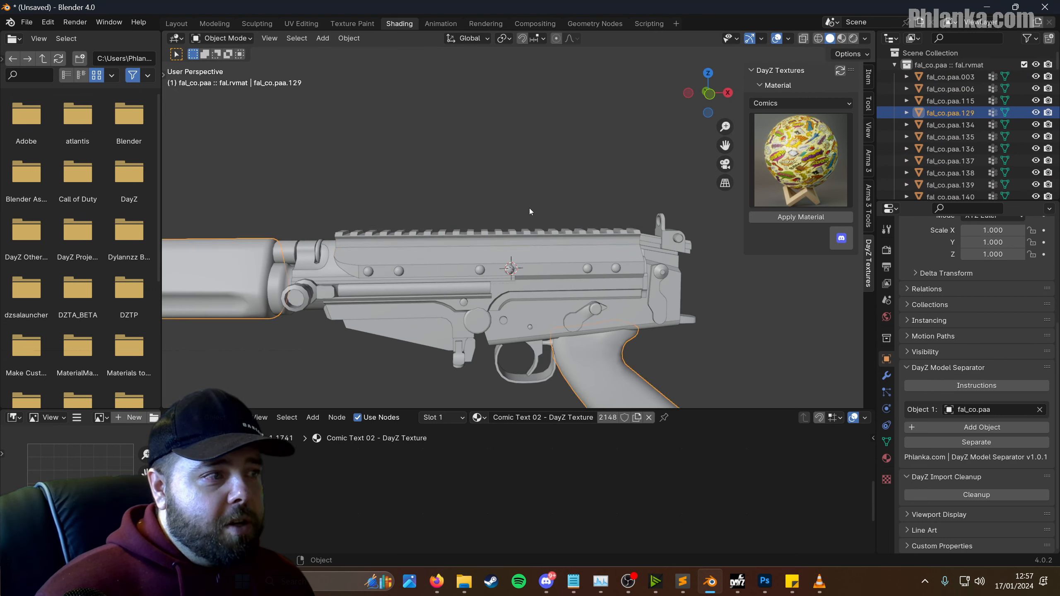
pyautogui.click(513, 239)
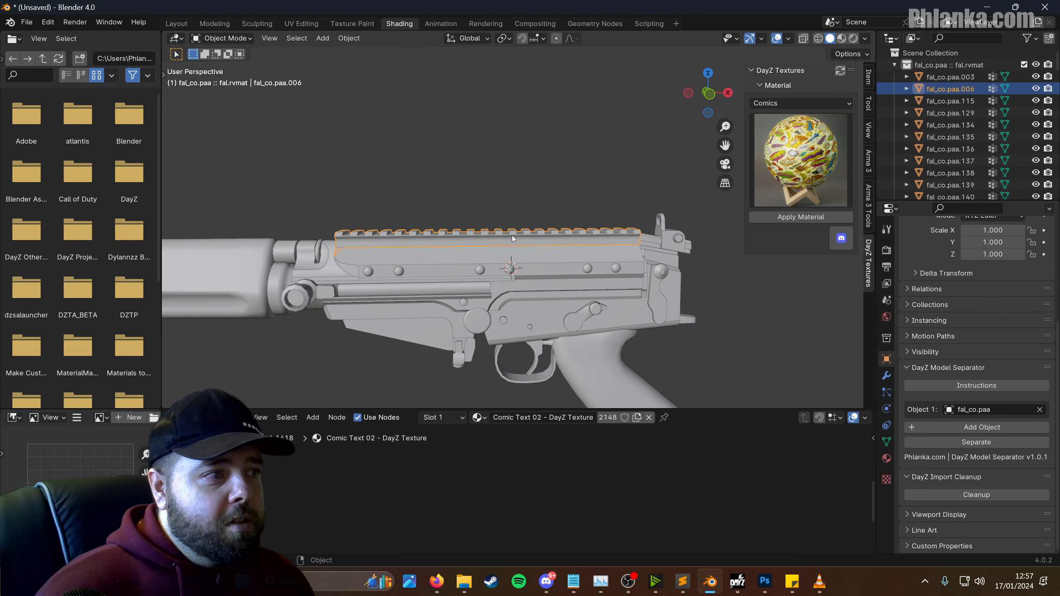
pyautogui.click(1035, 88)
pyautogui.click(212, 277)
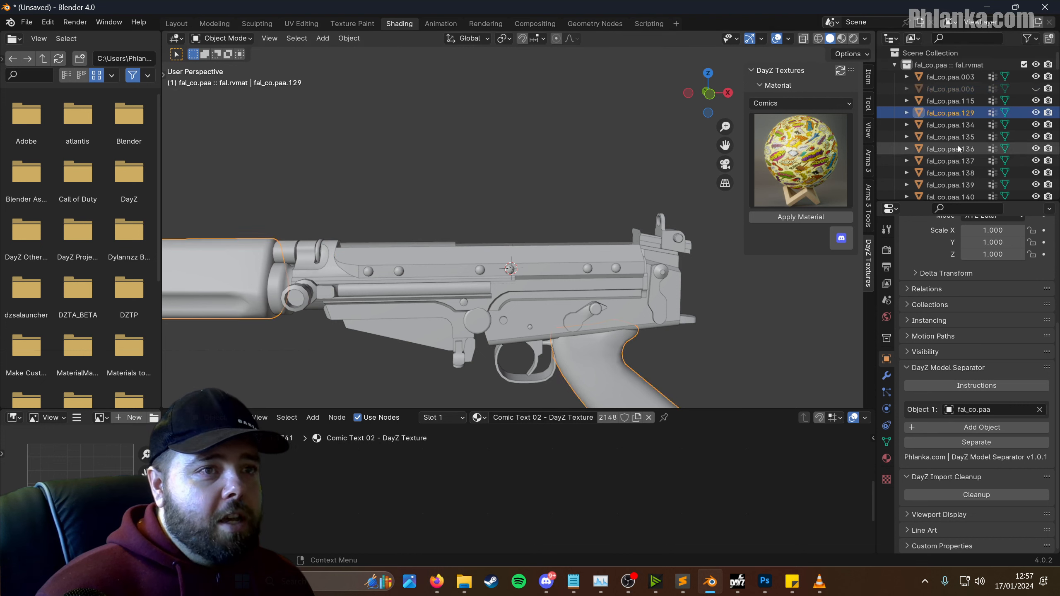
pyautogui.click(1035, 113)
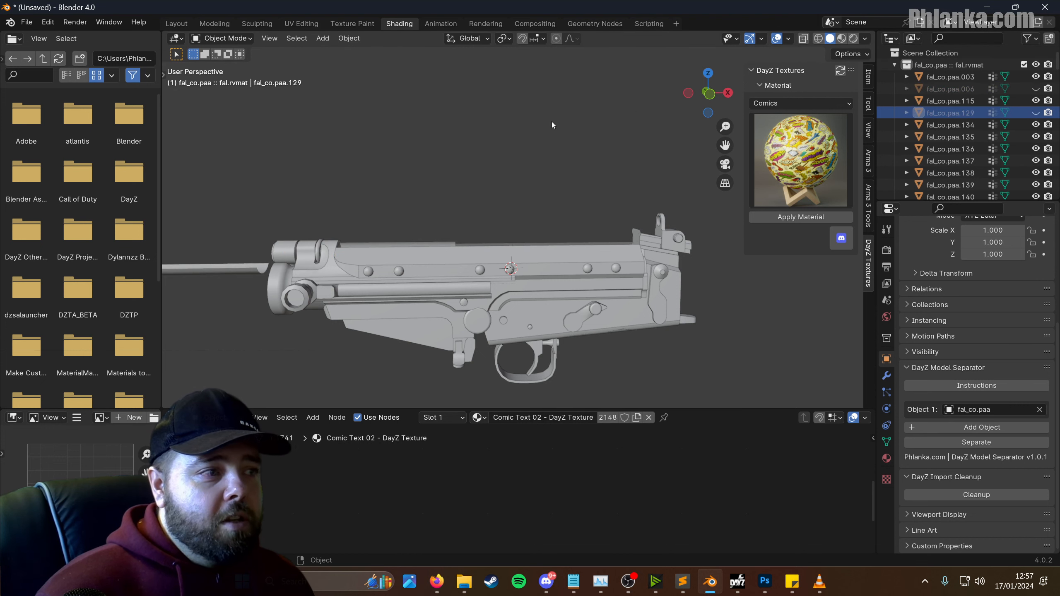
# - Try to join all the remaining visible rifle parts into one object
pyautogui.scroll(-3, 554, 127)
pyautogui.moveTo(397, 167); pyautogui.dragTo(474, 160, button='middle')
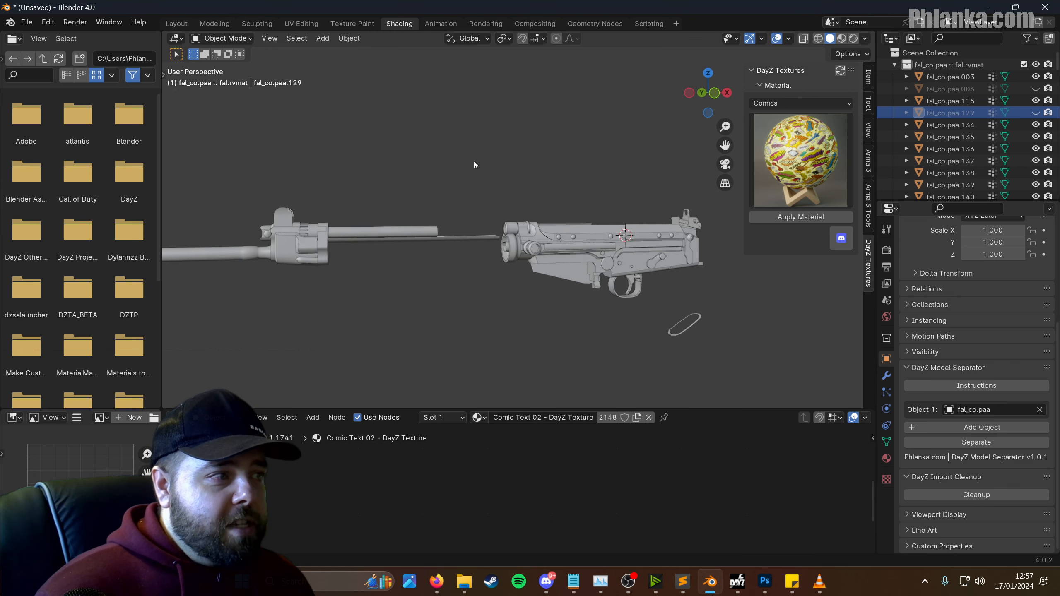
pyautogui.press('a')
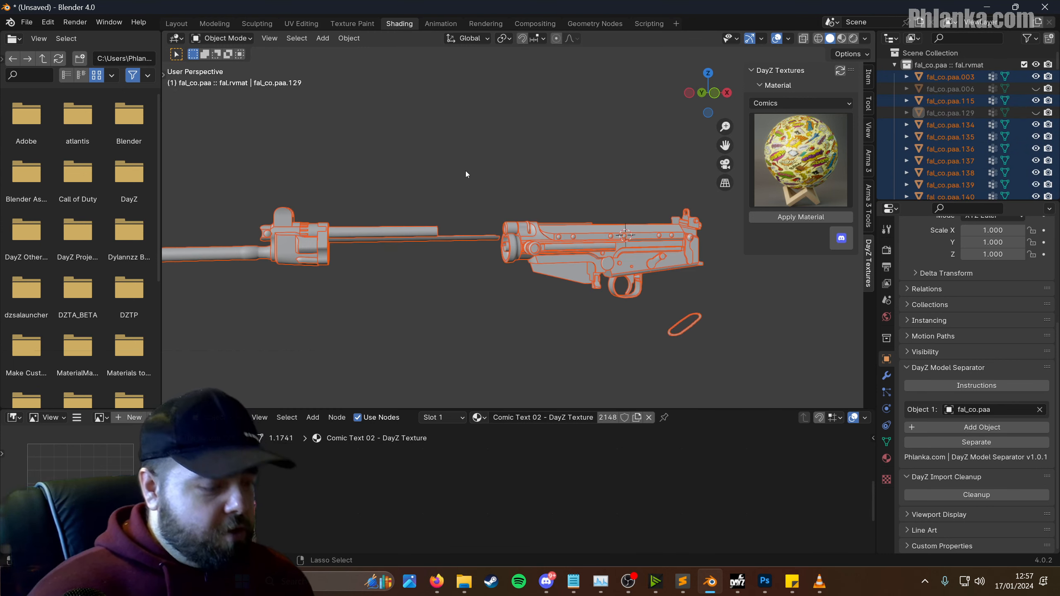
pyautogui.rightClick(588, 244)
pyautogui.click(587, 245)
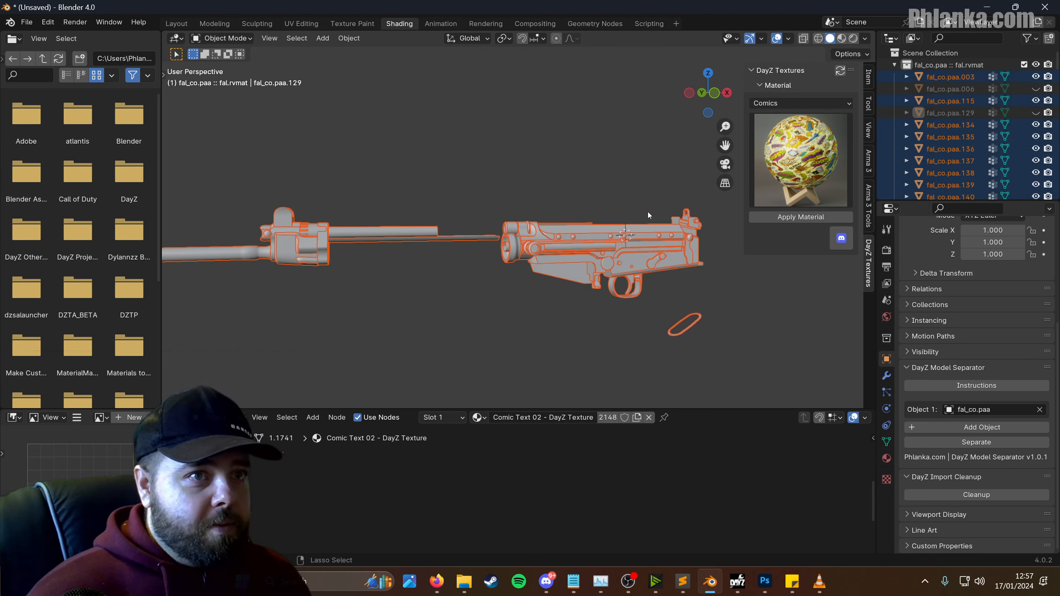
pyautogui.click(906, 112)
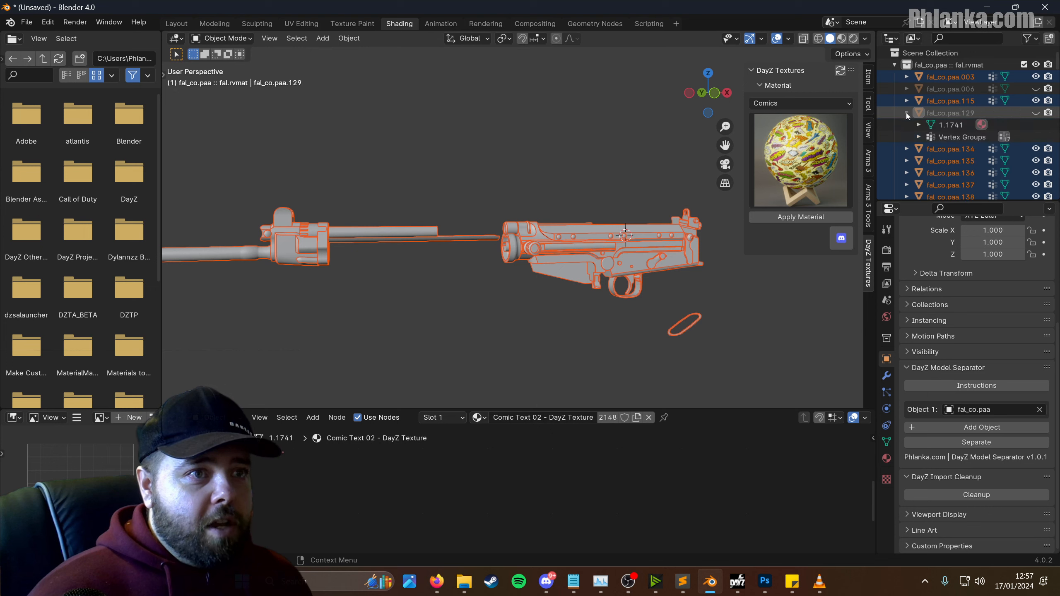
pyautogui.click(905, 113)
# - Select both pieces of the loose rim at the base of the hidden grip
pyautogui.moveTo(639, 230); pyautogui.dragTo(442, 258, button='middle')
pyautogui.scroll(3, 442, 258)
pyautogui.keyDown('shift'); pyautogui.moveTo(324, 290); pyautogui.dragTo(521, 356, button='middle'); pyautogui.keyUp('shift')
pyautogui.click(472, 277)
pyautogui.click(485, 260)
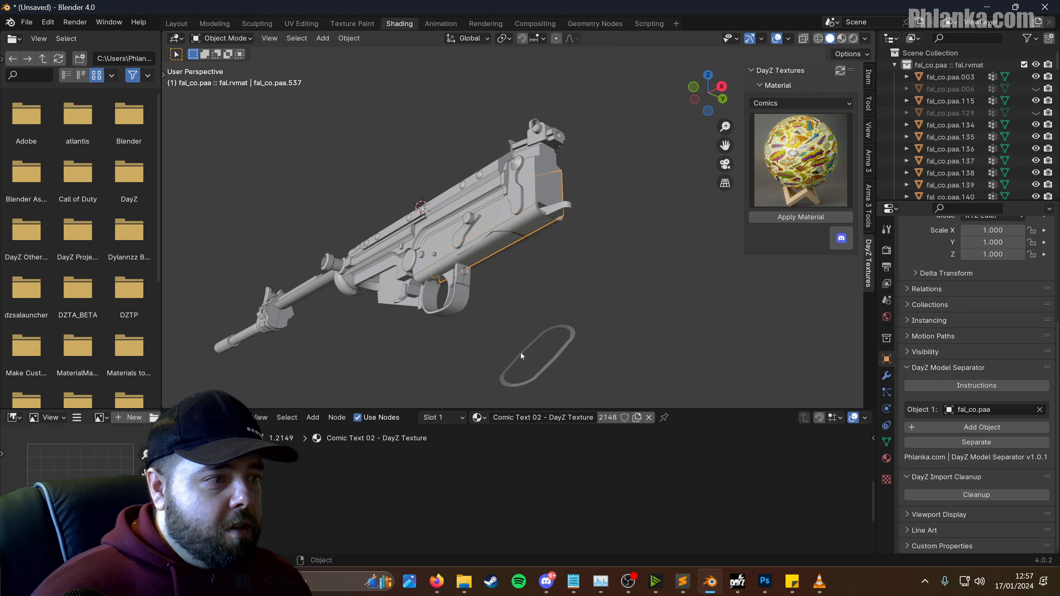
pyautogui.click(544, 334)
pyautogui.keyDown('shift'); pyautogui.click(575, 336); pyautogui.keyUp('shift')
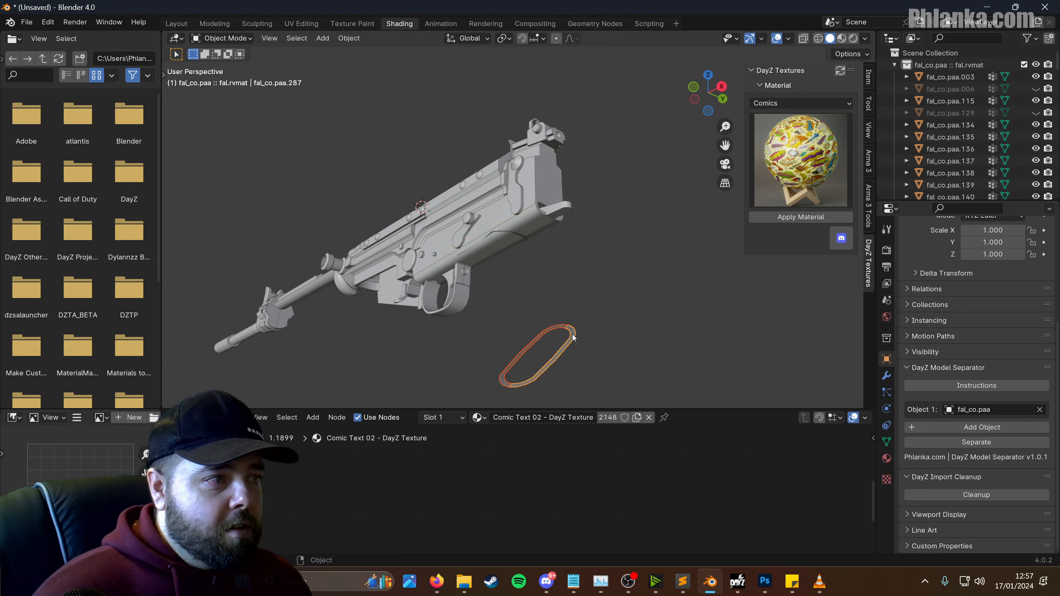
# - Unhide the grip and handguard object and join the selected rim pieces into it
pyautogui.click(1036, 112)
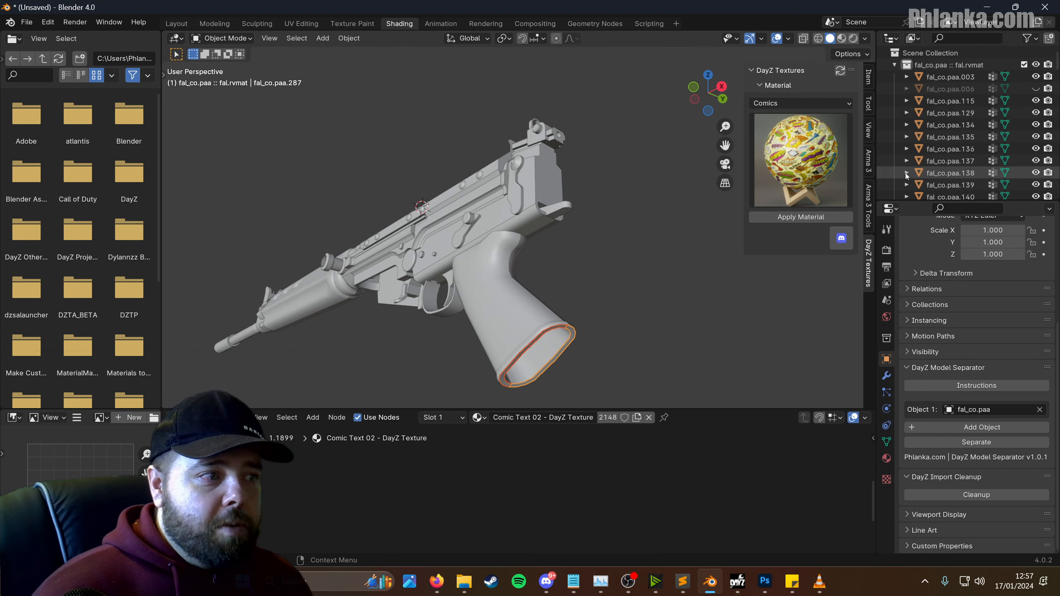
pyautogui.click(514, 310)
pyautogui.rightClick(544, 329)
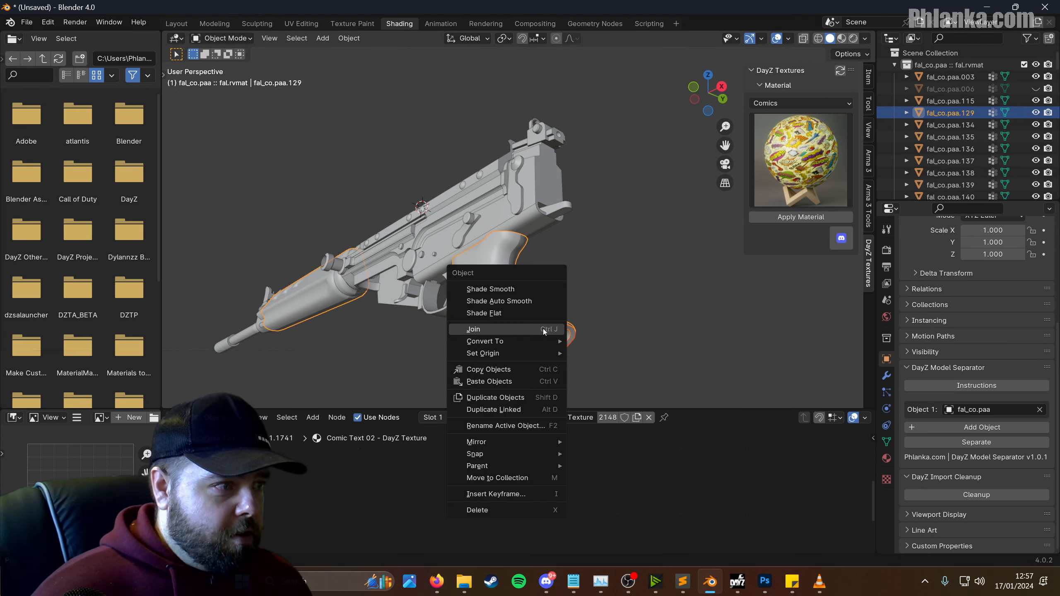
pyautogui.click(543, 329)
pyautogui.click(601, 302)
pyautogui.moveTo(602, 302); pyautogui.dragTo(629, 315, button='middle')
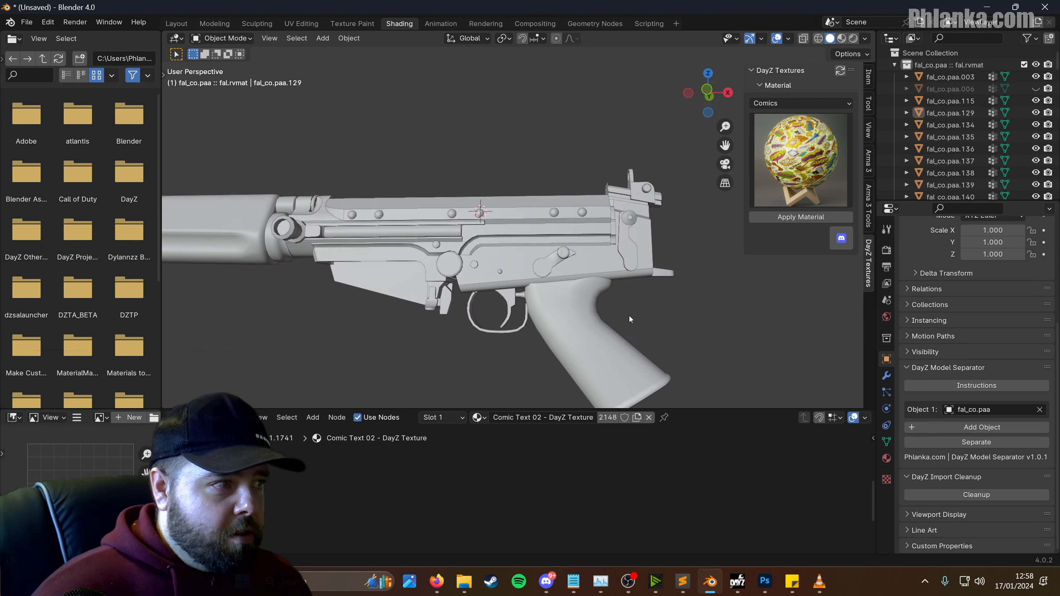
# - Show the top rail again and try to move the grip and handguard object up the object list
pyautogui.click(1036, 89)
pyautogui.click(952, 77)
pyautogui.keyDown('ctrl'); pyautogui.click(954, 101); pyautogui.keyUp('ctrl')
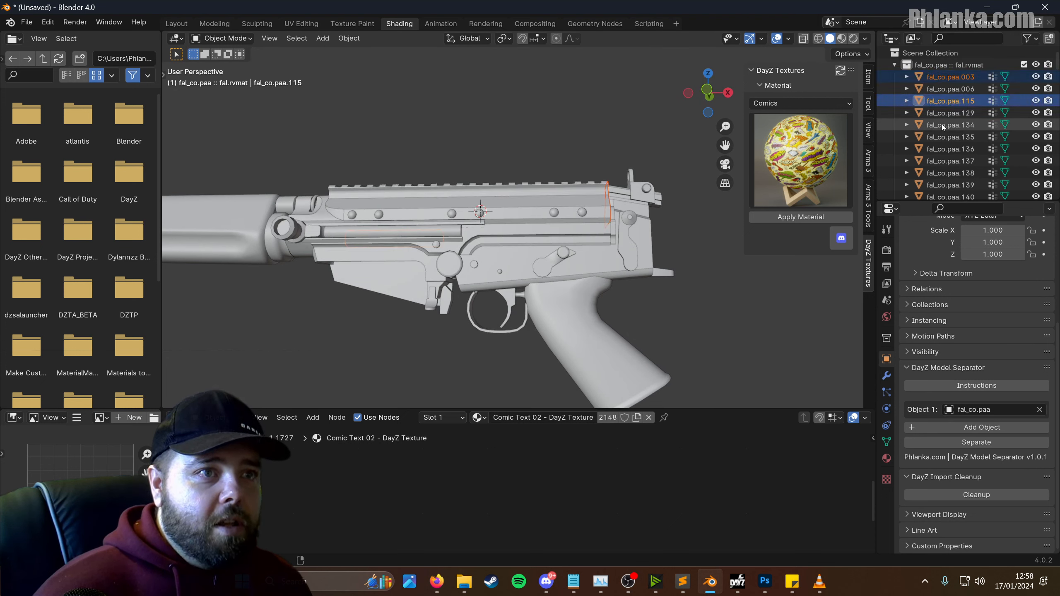
pyautogui.click(944, 112)
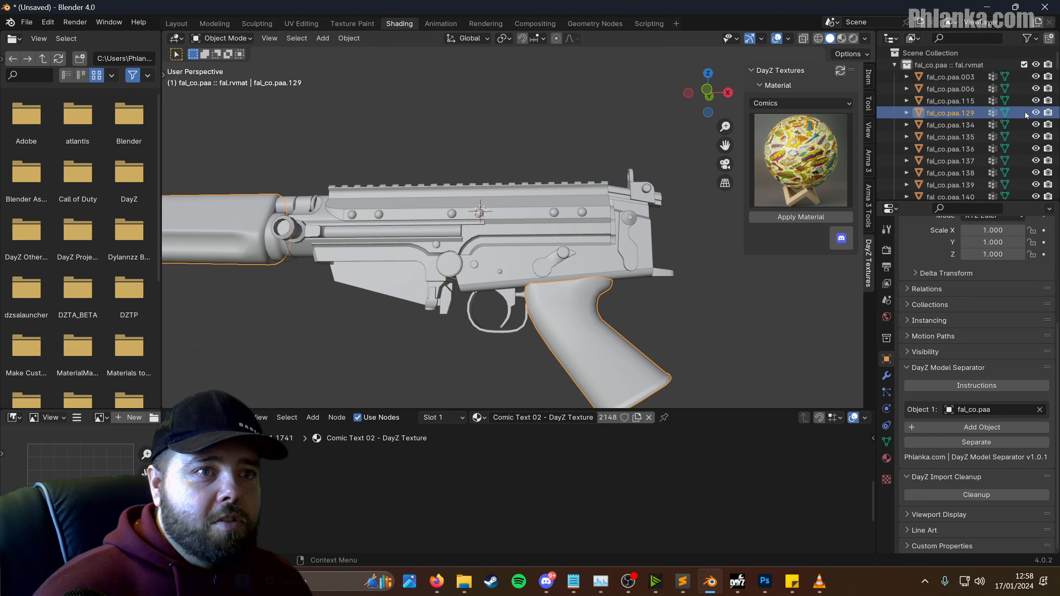
pyautogui.moveTo(942, 113); pyautogui.dragTo(936, 93)
pyautogui.moveTo(944, 80); pyautogui.dragTo(946, 79)
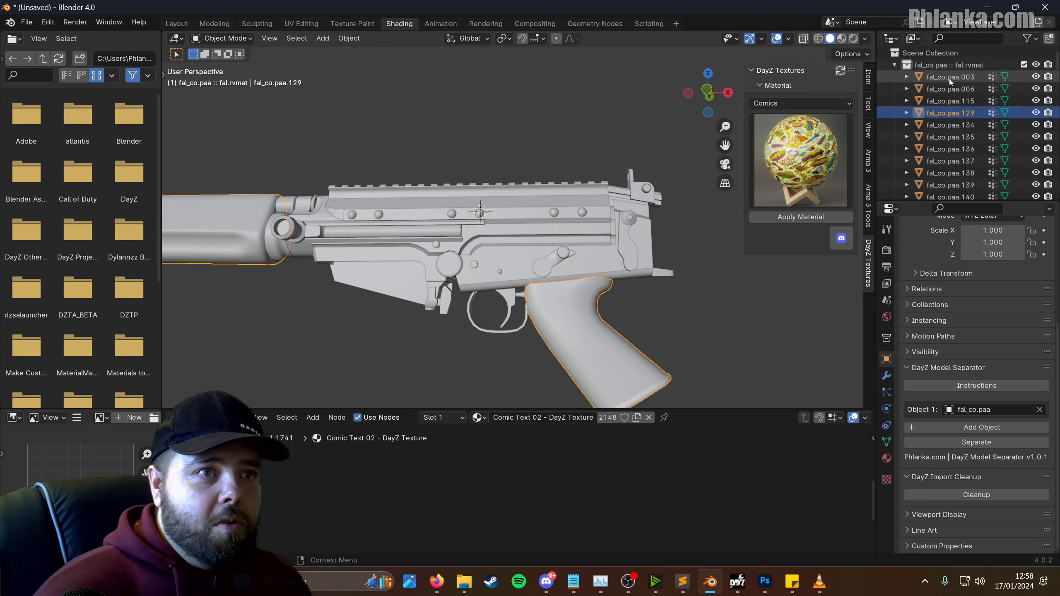
# - Hide the grip and handguard object and the top rail, and move both from the fal_co.paa :: fal.rvmat collection into the Scene Collection
pyautogui.click(1033, 112)
pyautogui.click(1036, 89)
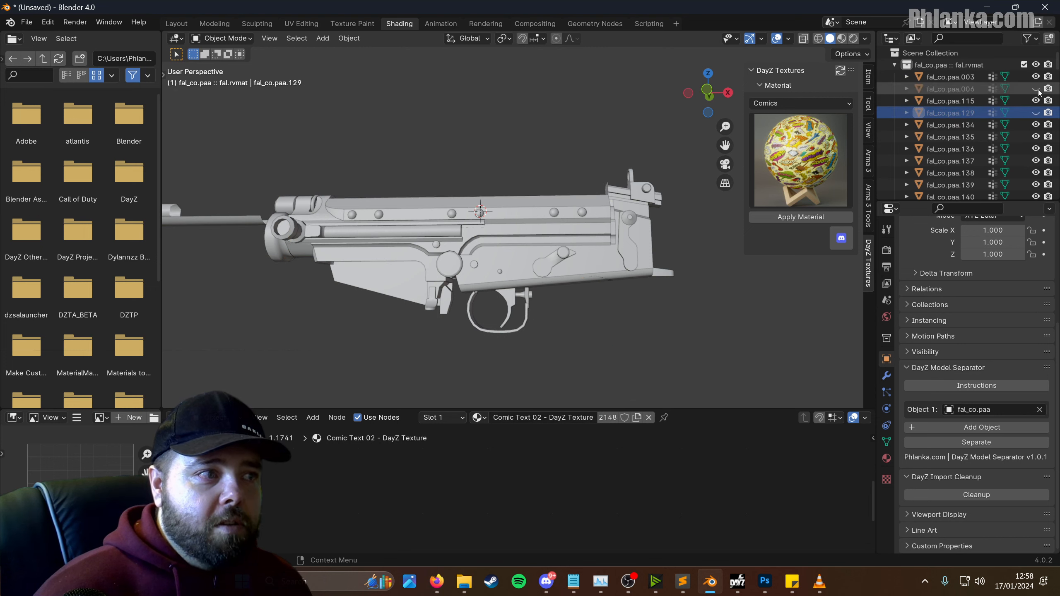
pyautogui.moveTo(949, 112); pyautogui.dragTo(937, 55)
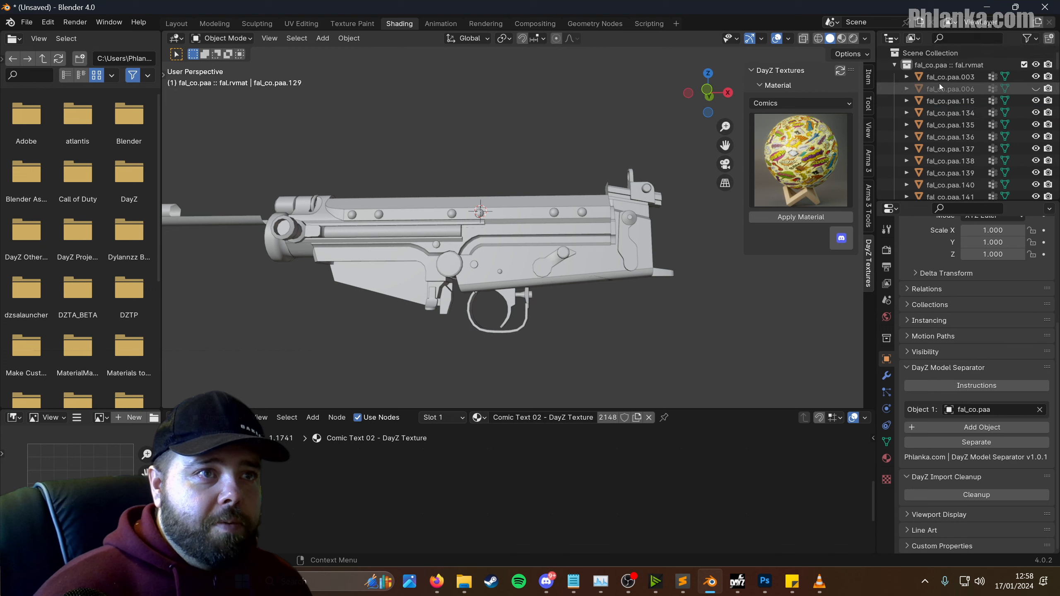
pyautogui.moveTo(953, 94); pyautogui.dragTo(939, 56)
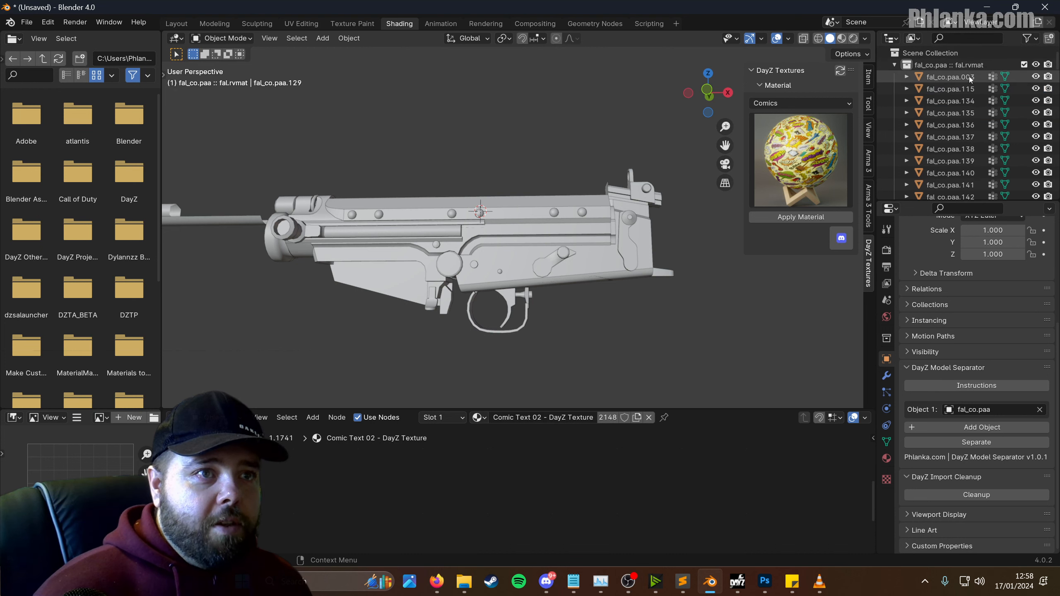
# - Try to select the remaining rifle parts from the first to the last entry in the object list
pyautogui.click(969, 78)
pyautogui.scroll(-15, 965, 167)
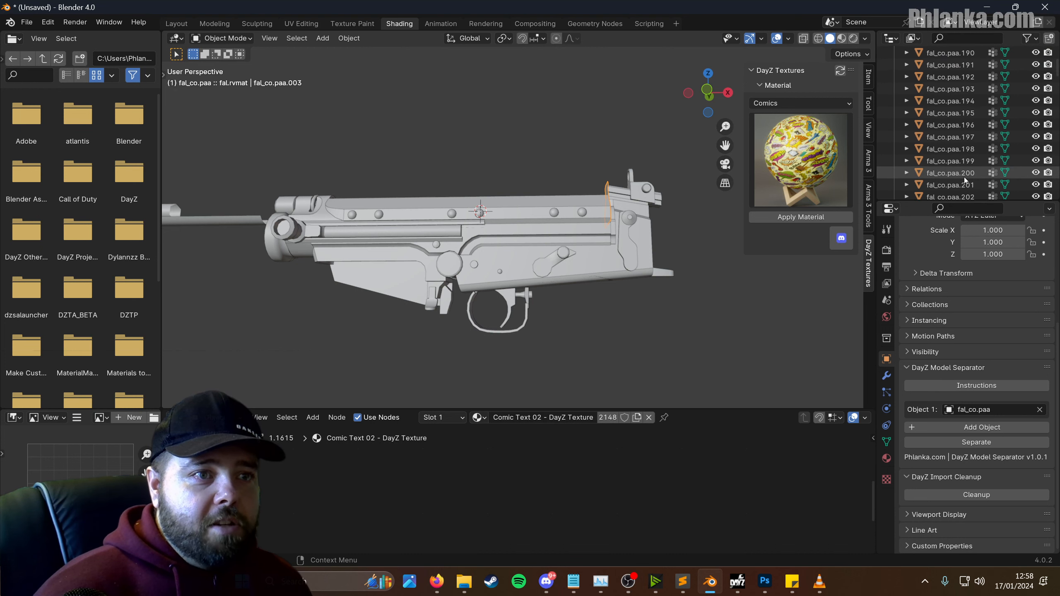
pyautogui.scroll(-3, 965, 180)
pyautogui.moveTo(1056, 72); pyautogui.dragTo(1058, 199)
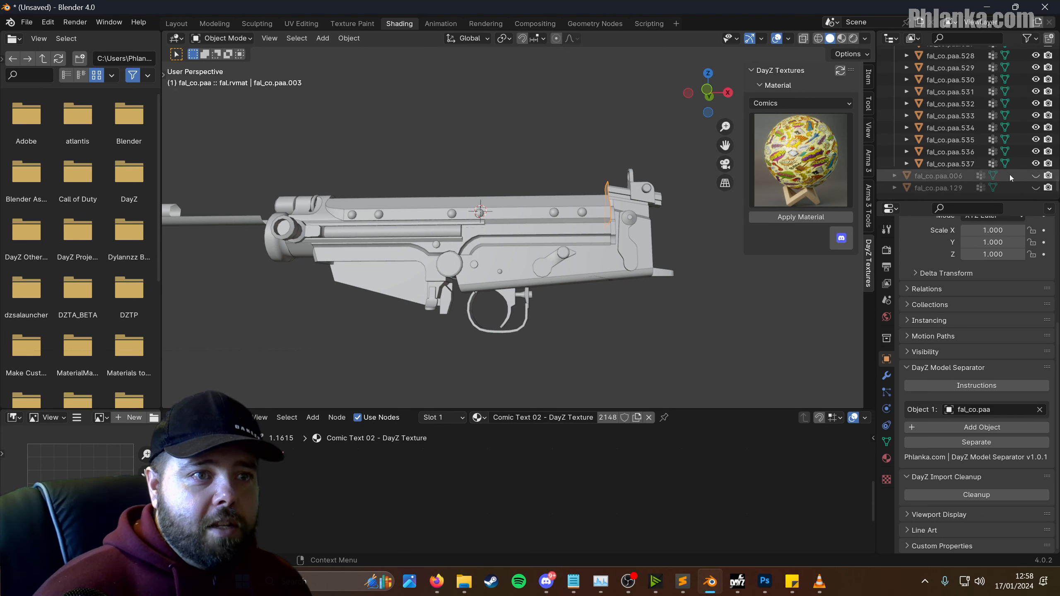
pyautogui.moveTo(972, 163); pyautogui.dragTo(965, 166)
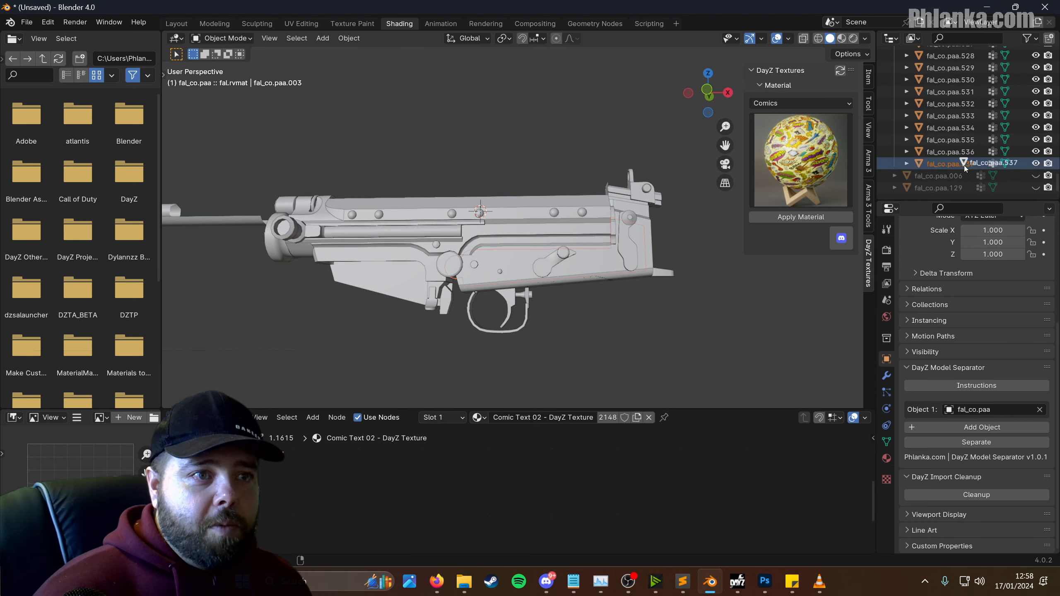
# - Make fal_co.paa.522 the active object, select all the visible rifle parts and join them into a single object
pyautogui.scroll(5, 949, 136)
pyautogui.click(948, 133)
pyautogui.scroll(-5, 949, 142)
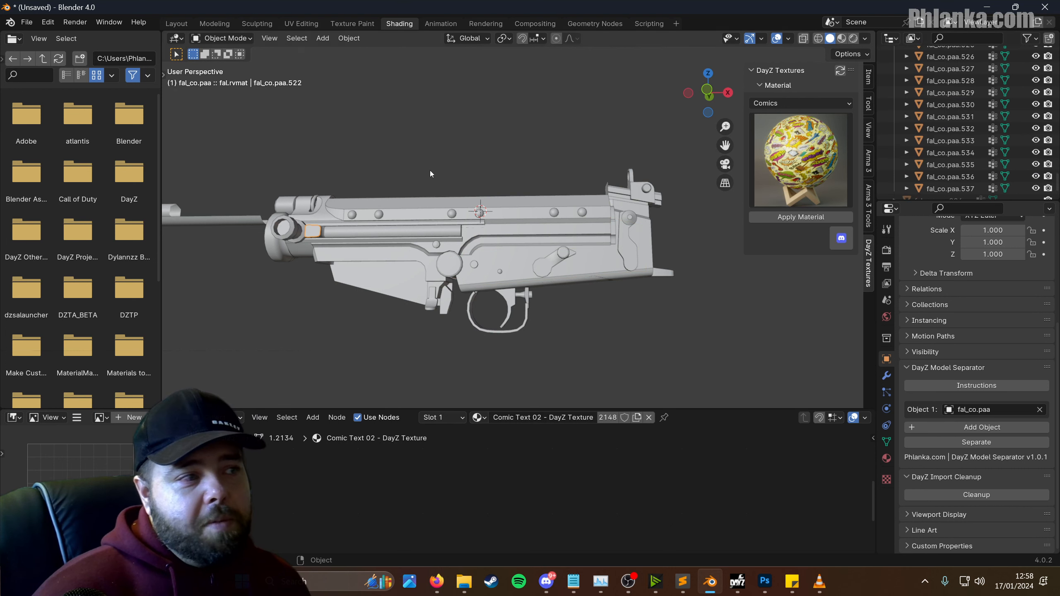
pyautogui.press('a')
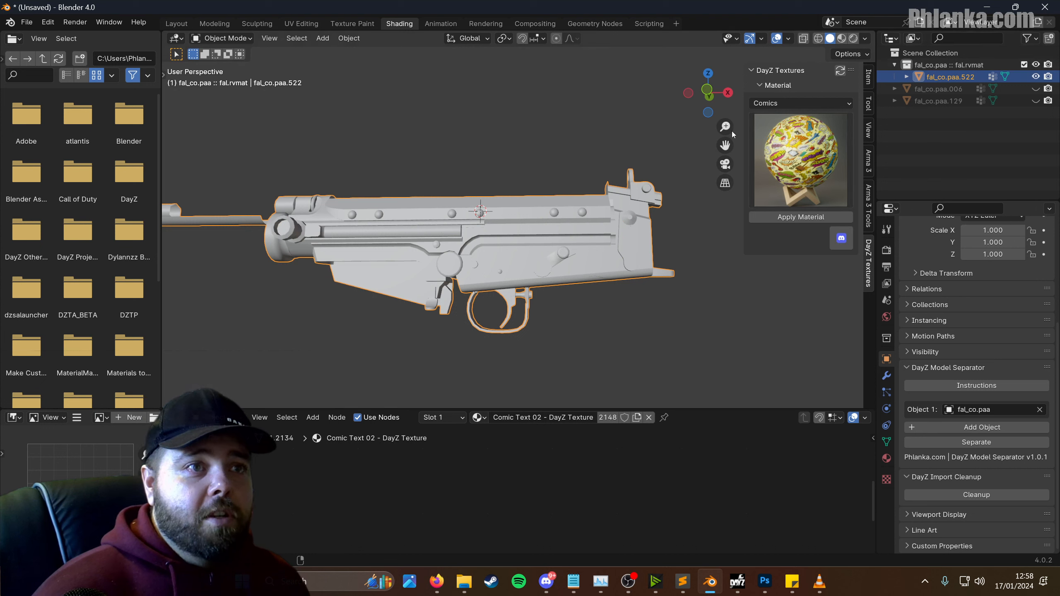
# - Move the top rail and the grip and handguard object into the fal_co.paa :: fal.rvmat collection and show both
pyautogui.click(939, 89)
pyautogui.moveTo(938, 88); pyautogui.dragTo(968, 67)
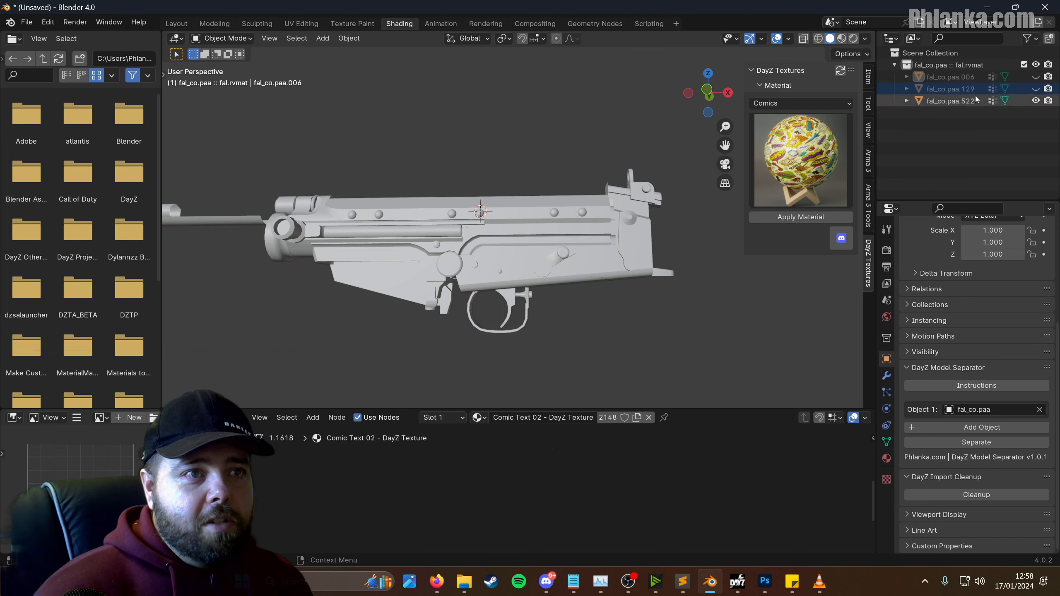
pyautogui.click(1035, 76)
pyautogui.click(1035, 89)
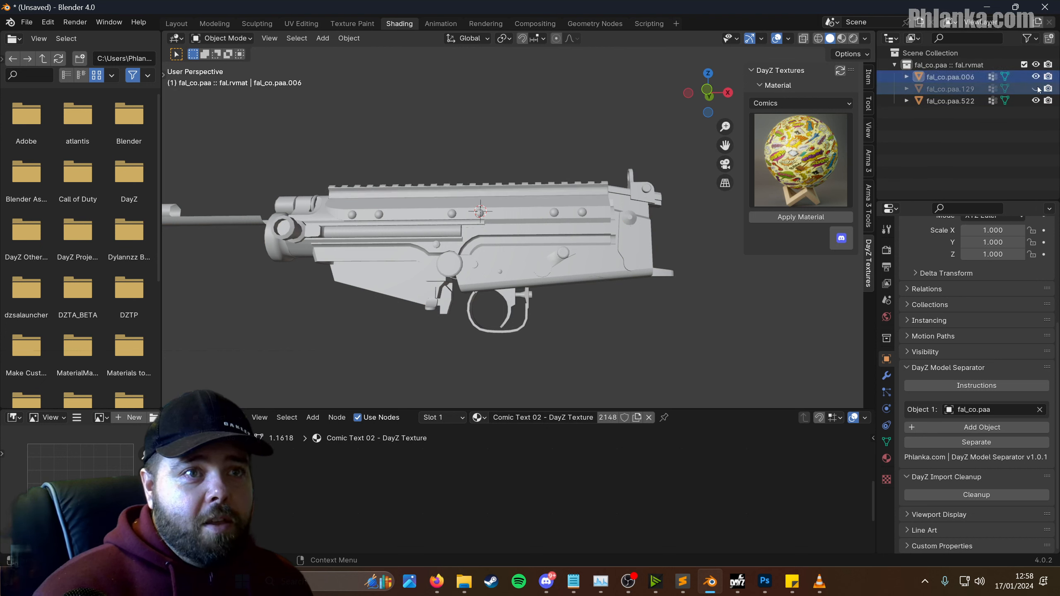
# - Check the regrouped rifle by selecting the grip and handguard object, the top rail and the body in the viewport
pyautogui.moveTo(500, 209); pyautogui.dragTo(422, 167, button='middle')
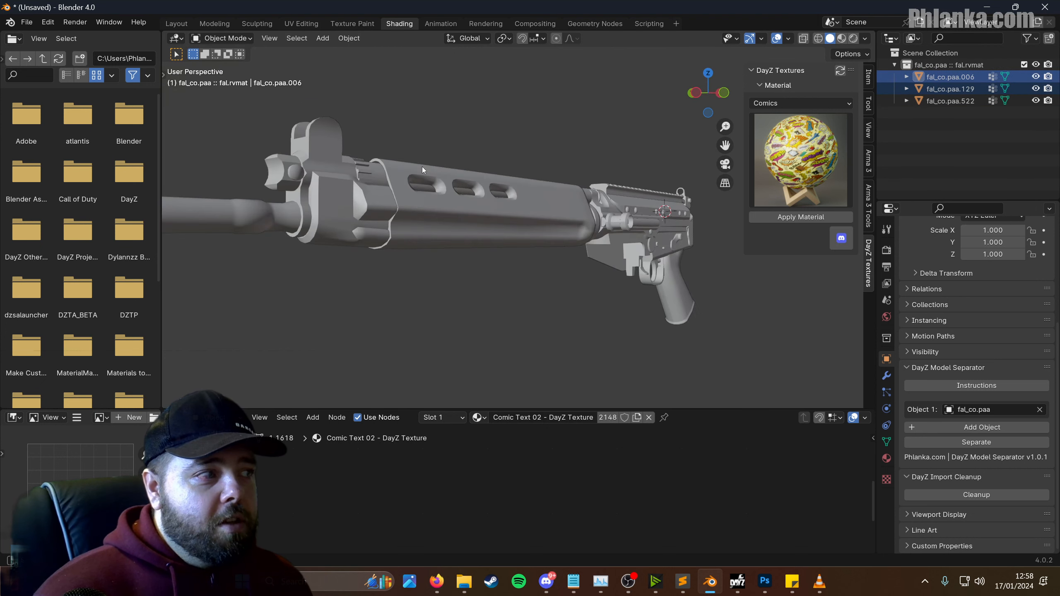
pyautogui.click(438, 194)
pyautogui.moveTo(491, 193); pyautogui.dragTo(425, 194, button='middle')
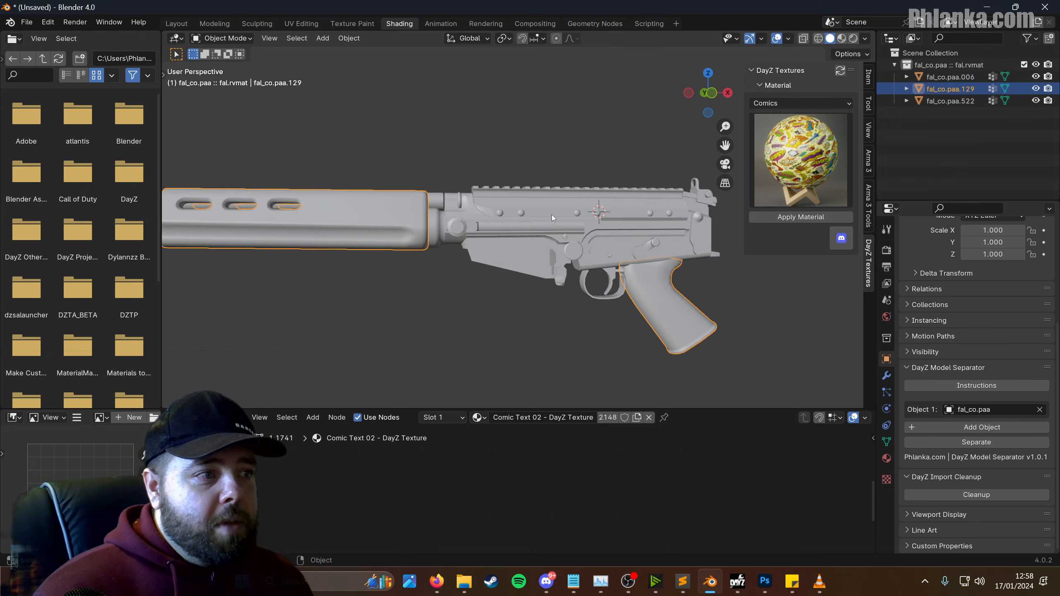
pyautogui.click(612, 200)
pyautogui.click(655, 211)
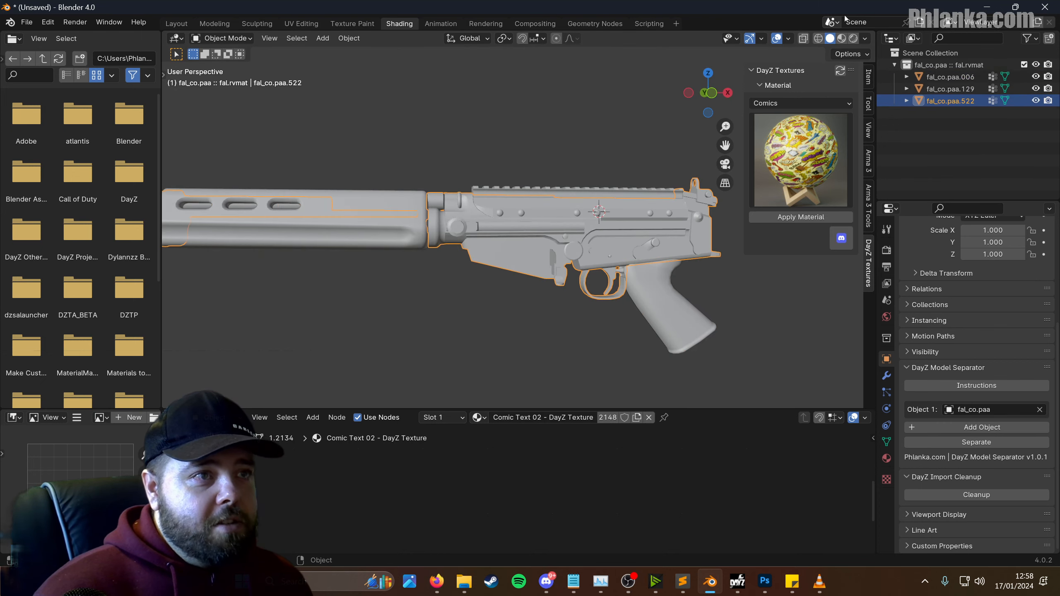
# - Switch the viewport to Material Preview and apply the existing Gun Pastic material from the Plastic category to the grip and handguard
pyautogui.click(841, 39)
pyautogui.moveTo(394, 171); pyautogui.dragTo(537, 167, button='middle')
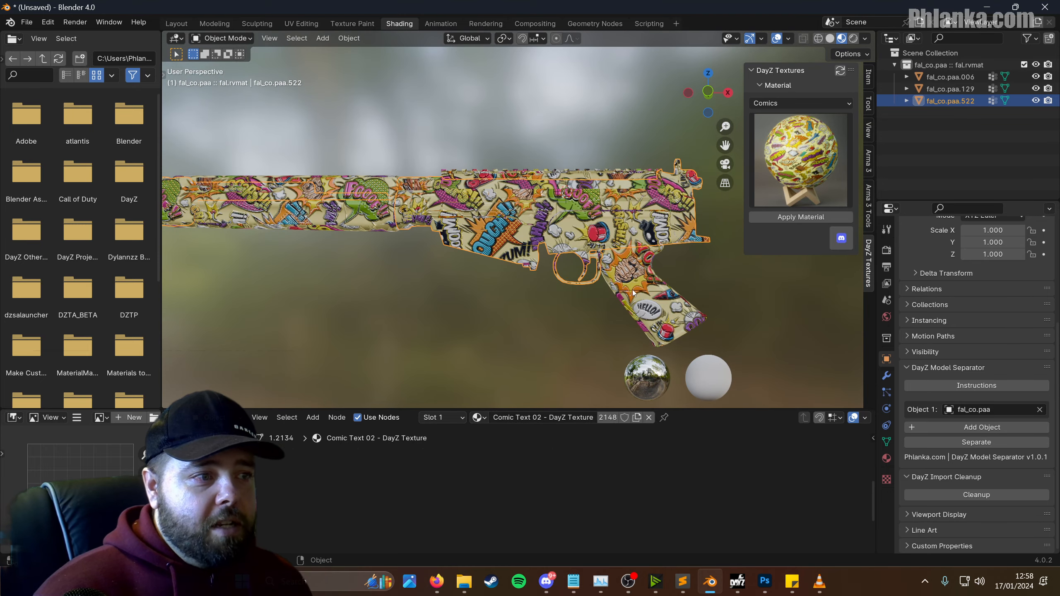
pyautogui.click(646, 290)
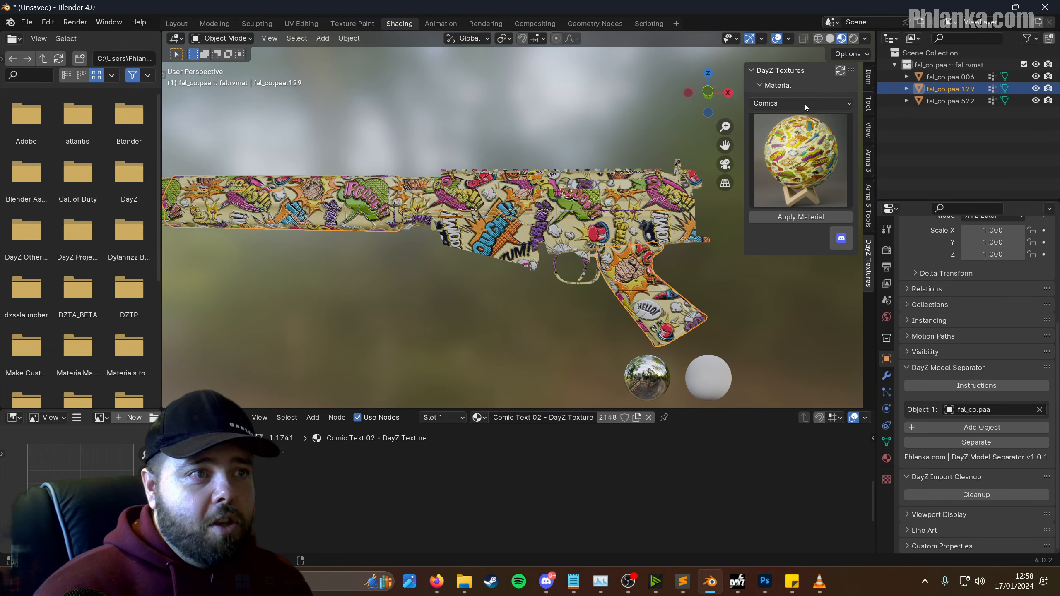
pyautogui.click(788, 105)
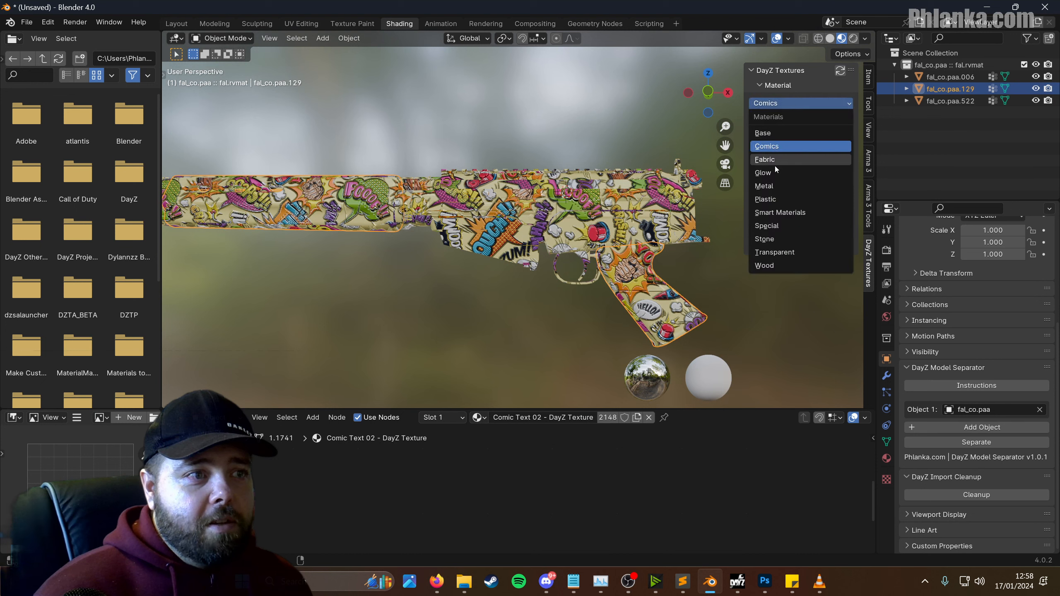
pyautogui.click(793, 200)
pyautogui.click(789, 157)
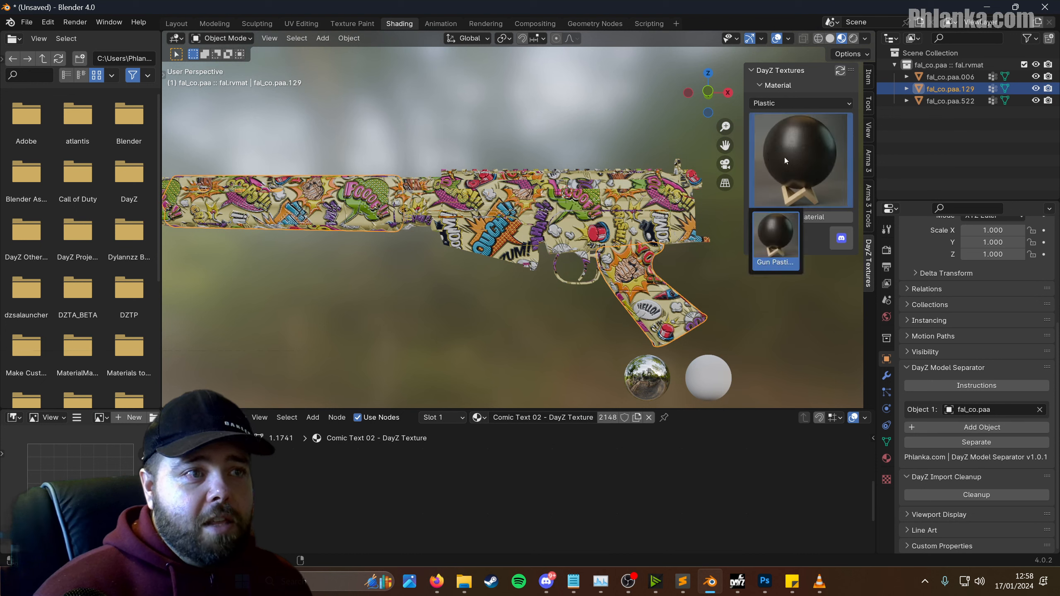
pyautogui.click(813, 217)
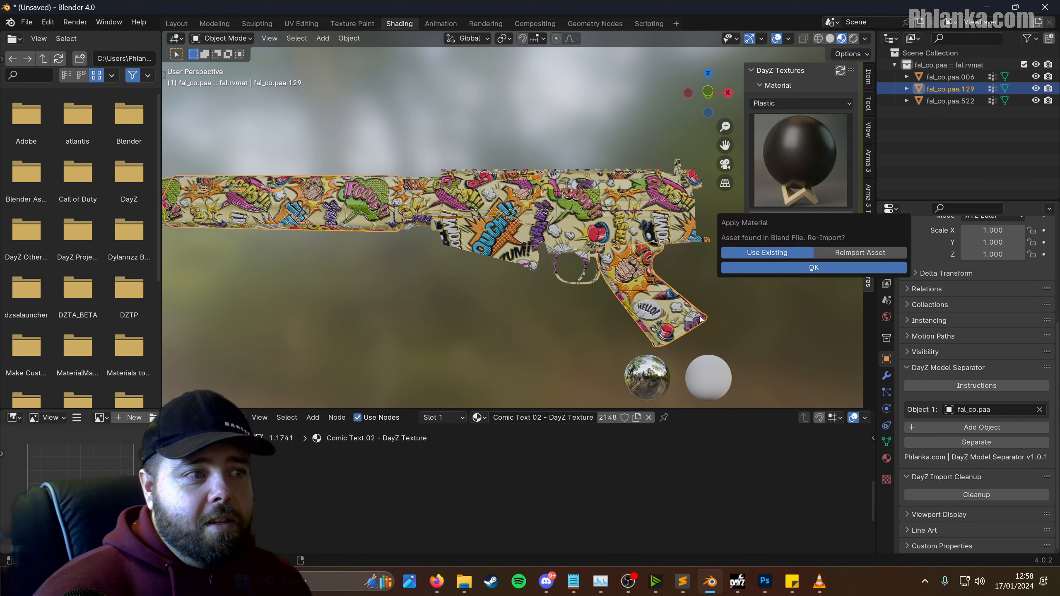
pyautogui.click(793, 267)
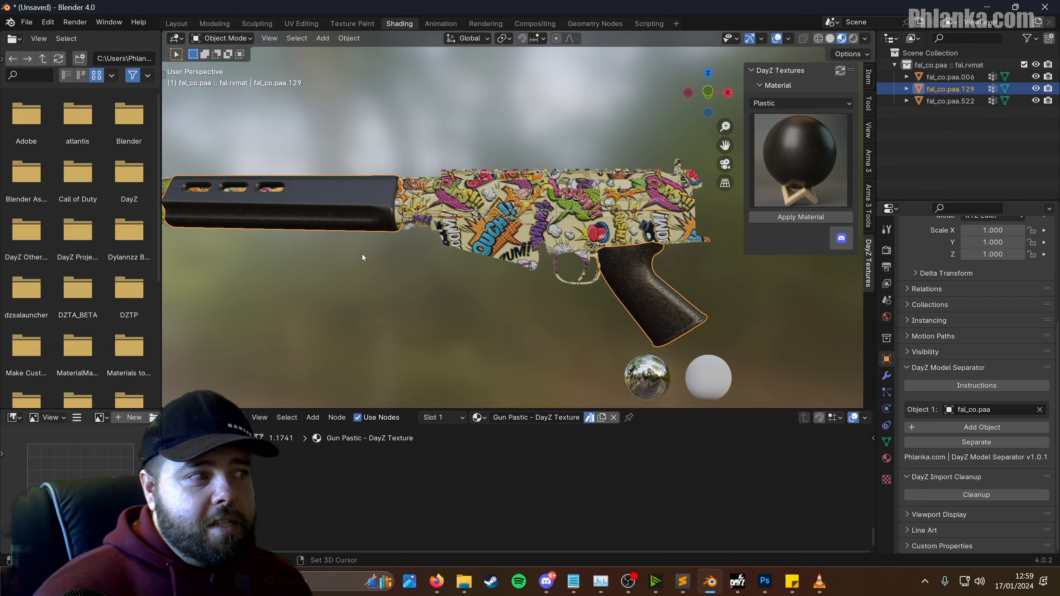
# - Examine the plastic finish on the handguard and grip up close, and look inside the Gun Pastic node group
pyautogui.scroll(8, 518, 264)
pyautogui.scroll(2, 523, 277)
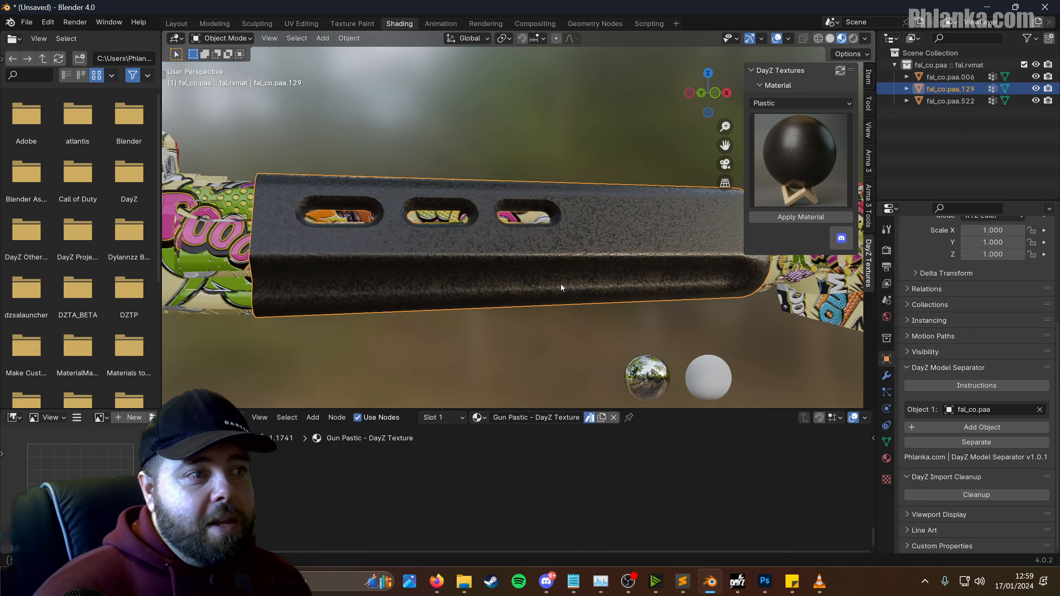
pyautogui.scroll(4, 543, 274)
pyautogui.scroll(-8, 537, 272)
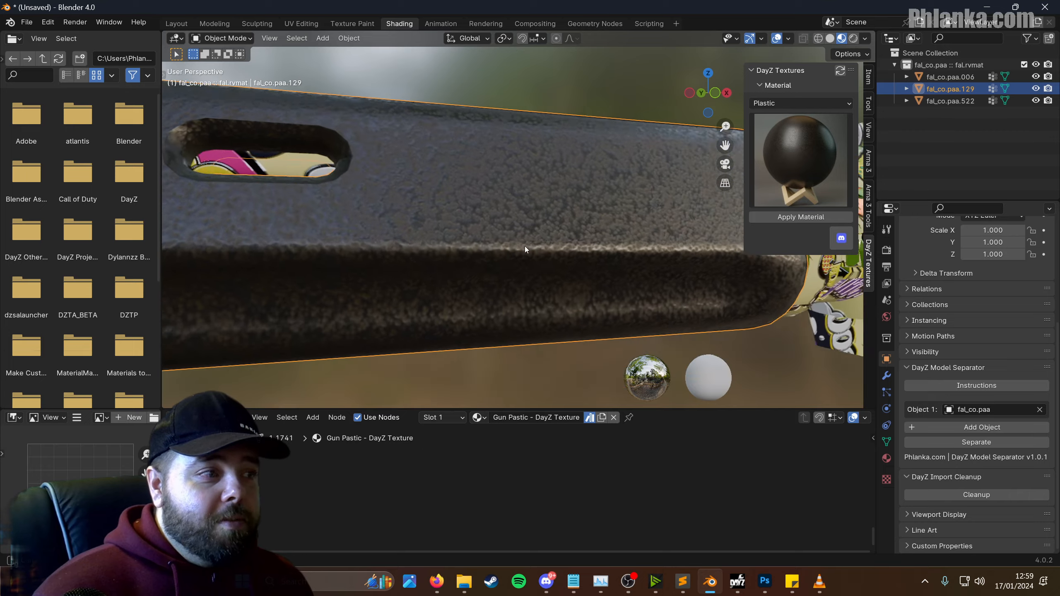
pyautogui.moveTo(519, 239); pyautogui.dragTo(483, 215, button='middle')
pyautogui.press('Tab')
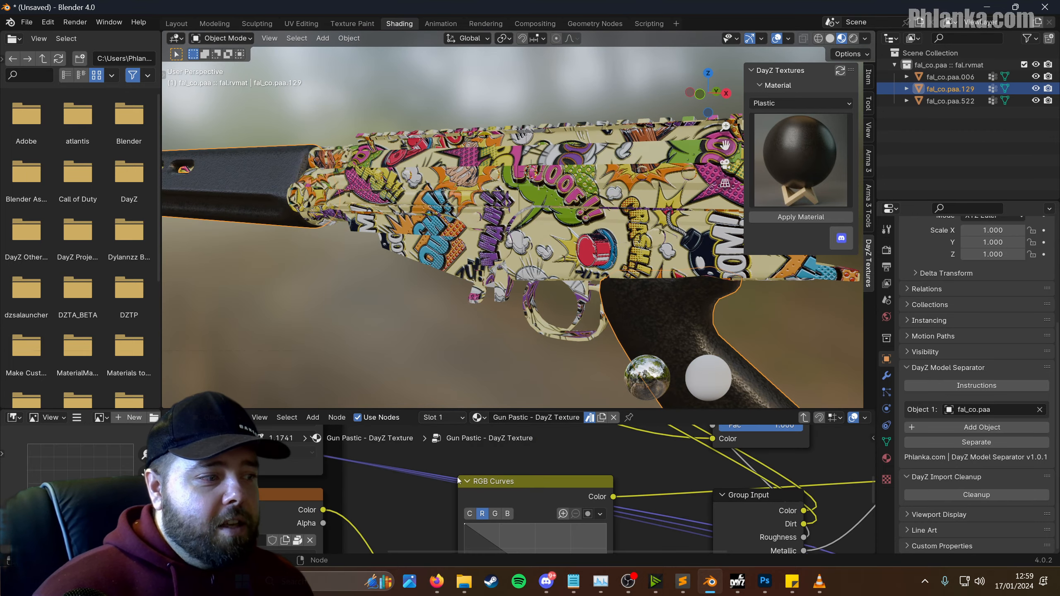
pyautogui.press('Tab')
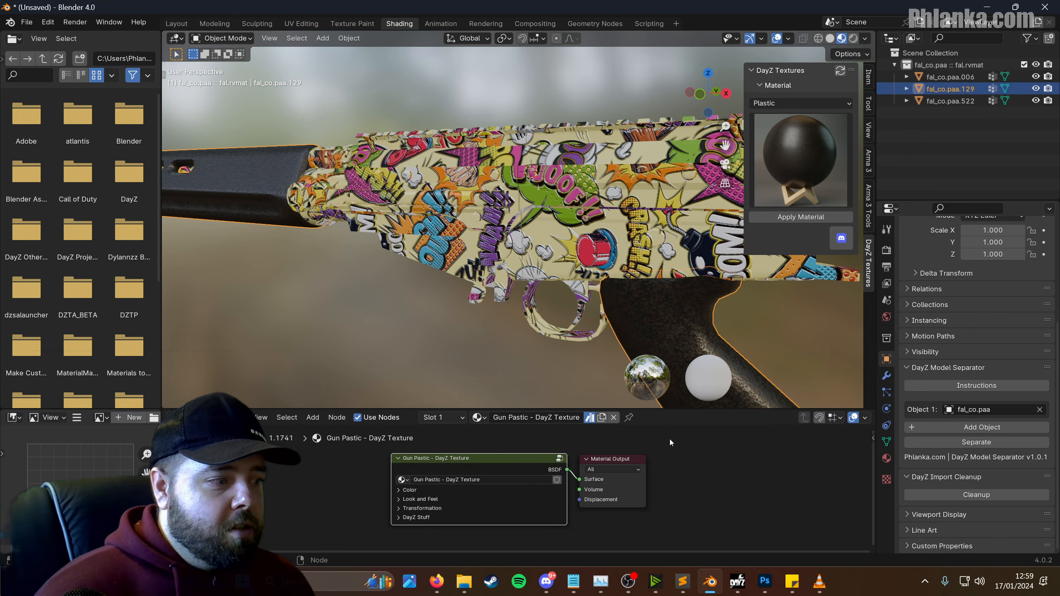
# - Enlarge the shader editor, expand the Gun Pastic node's Color section and open its Color value for editing
pyautogui.moveTo(785, 408); pyautogui.dragTo(784, 233)
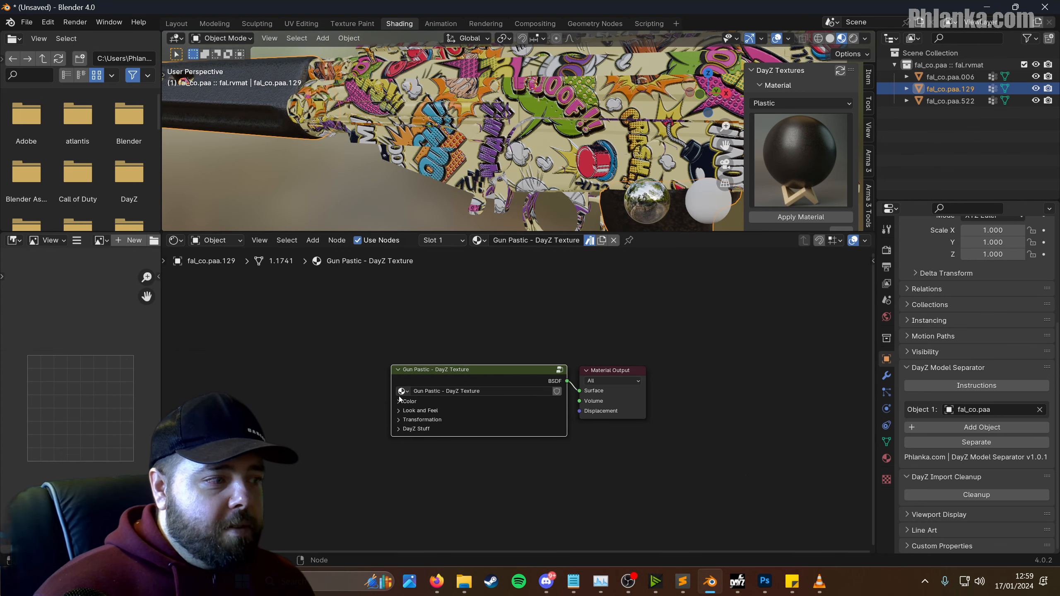
pyautogui.click(400, 397)
pyautogui.scroll(2, 447, 433)
pyautogui.scroll(1, 447, 433)
pyautogui.click(467, 424)
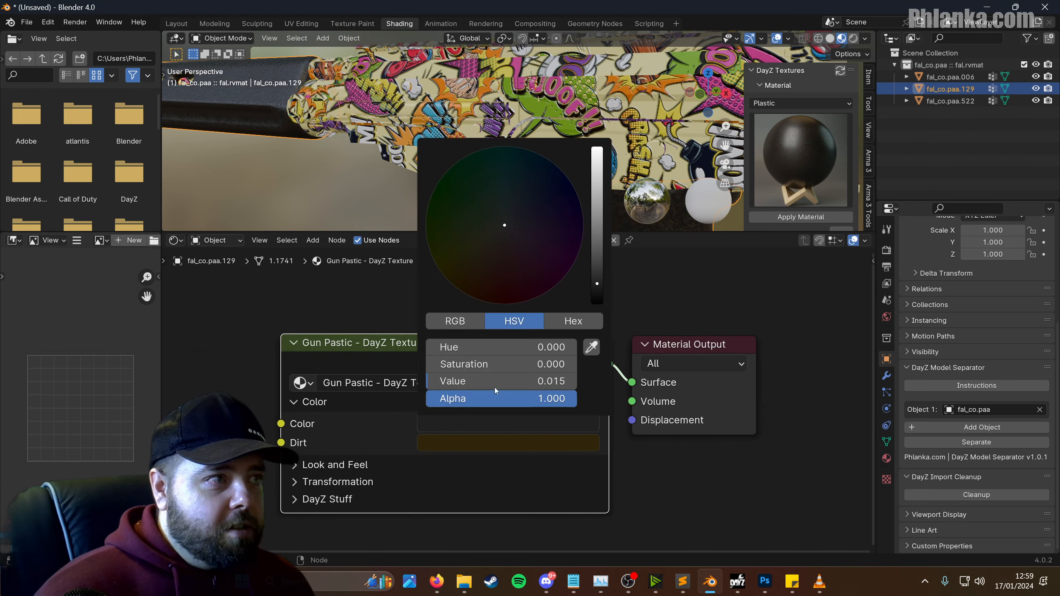
# - Try a sandy tan Color with hue 0.111, saturation 0.711 and value 0.412 on the Gun Pastic material
pyautogui.click(461, 261)
pyautogui.scroll(10, 461, 261)
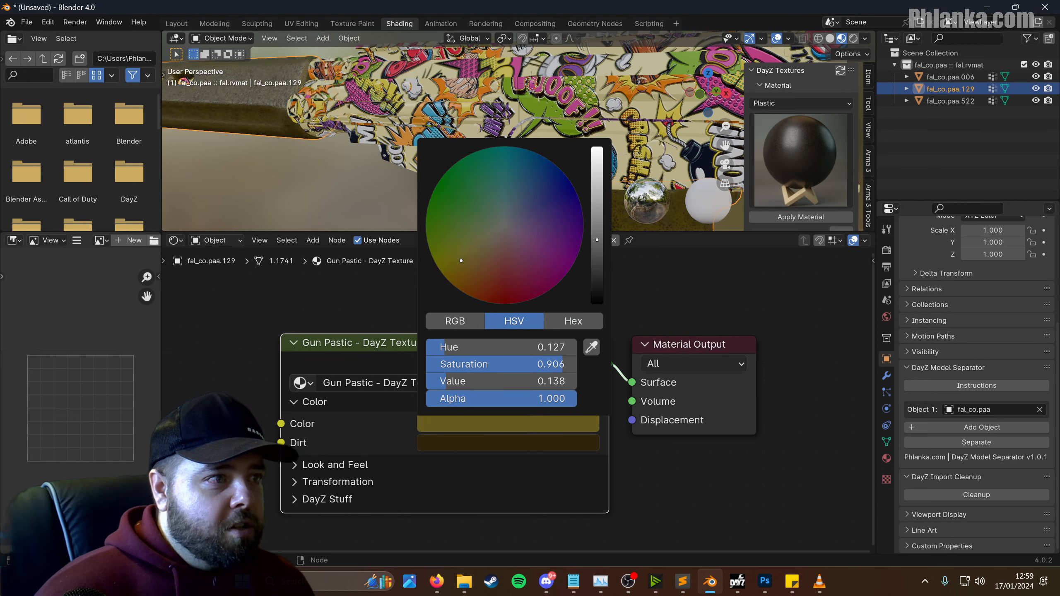
pyautogui.scroll(-2, 461, 261)
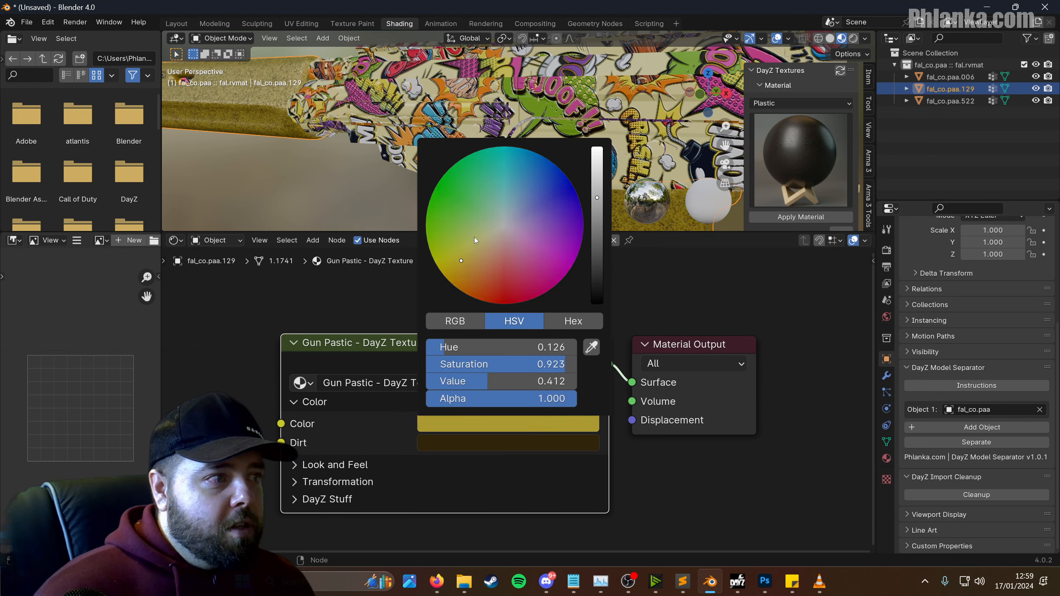
pyautogui.moveTo(474, 240); pyautogui.dragTo(480, 250)
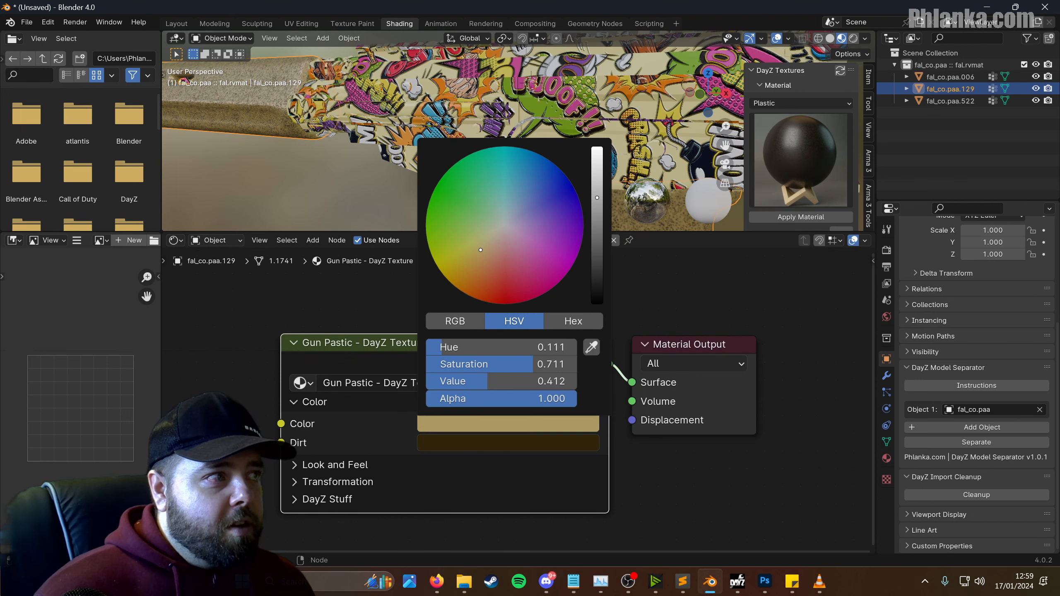
# - Sample the beige background of the body's comic texture as the Gun Pastic Color and brighten the brown Dirt color
pyautogui.click(591, 347)
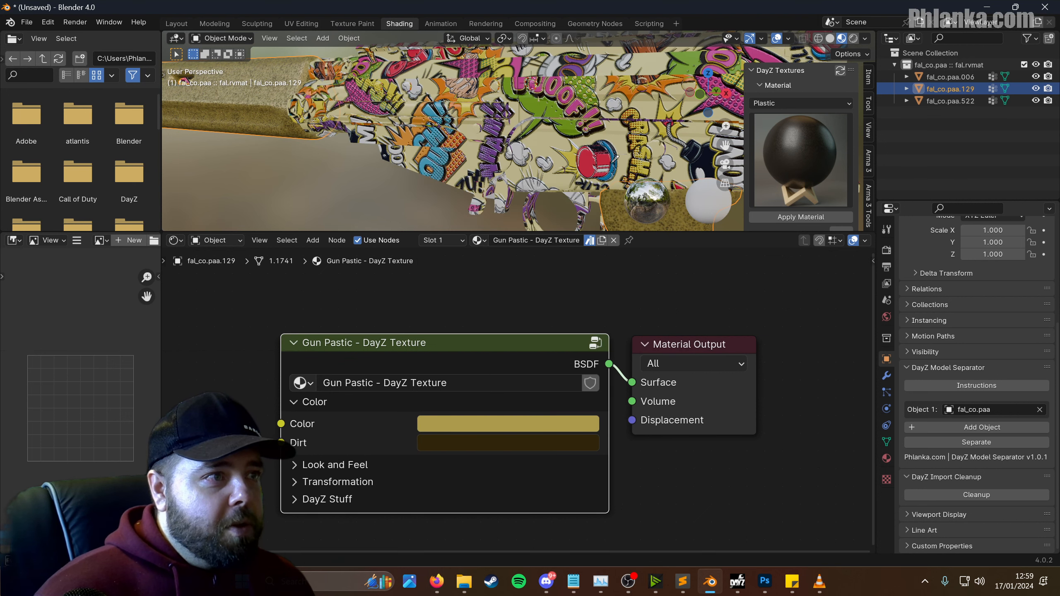
pyautogui.click(620, 138)
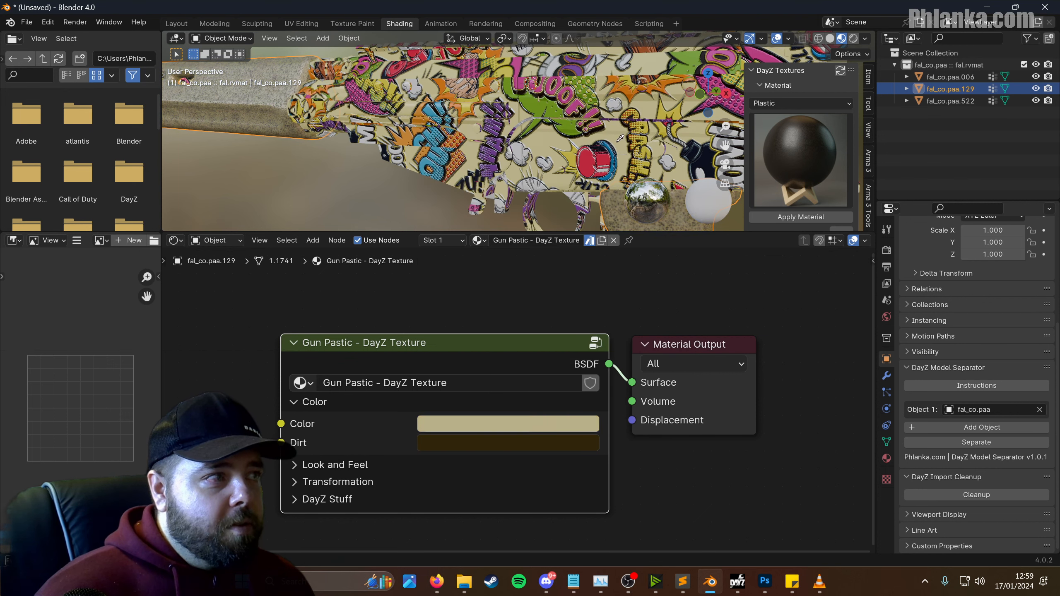
pyautogui.click(522, 441)
pyautogui.moveTo(596, 261)
pyautogui.mouseDown()
pyautogui.moveTo(596, 322)
pyautogui.moveTo(597, 188)
pyautogui.moveTo(597, 265)
pyautogui.mouseUp()
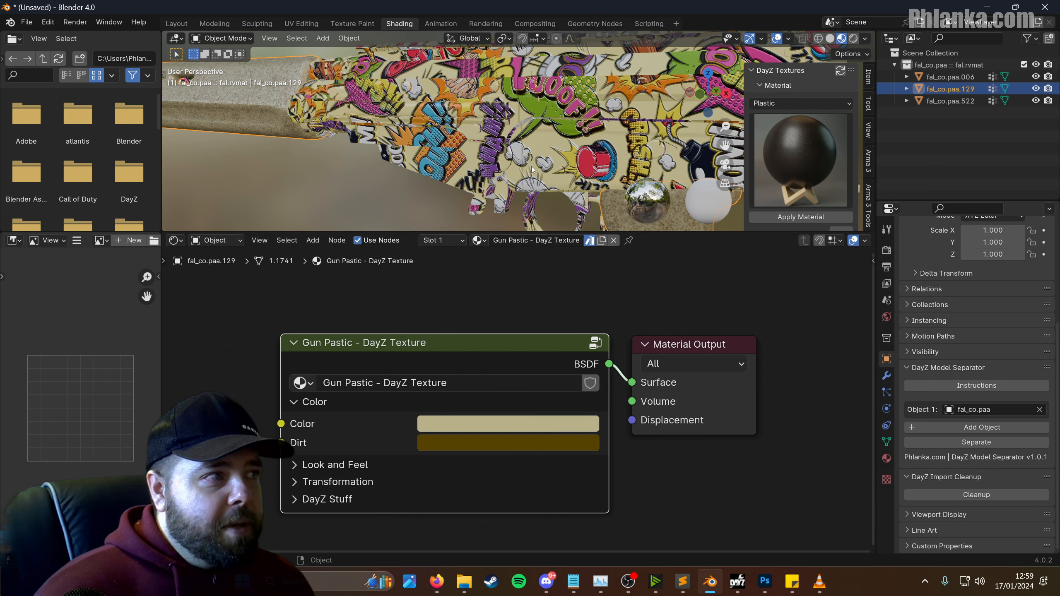
# - In the Gun Pastic node's Look and Feel section, set Roughness to 1.000 and Metallic to 0.010
pyautogui.moveTo(531, 168); pyautogui.dragTo(565, 177, button='middle')
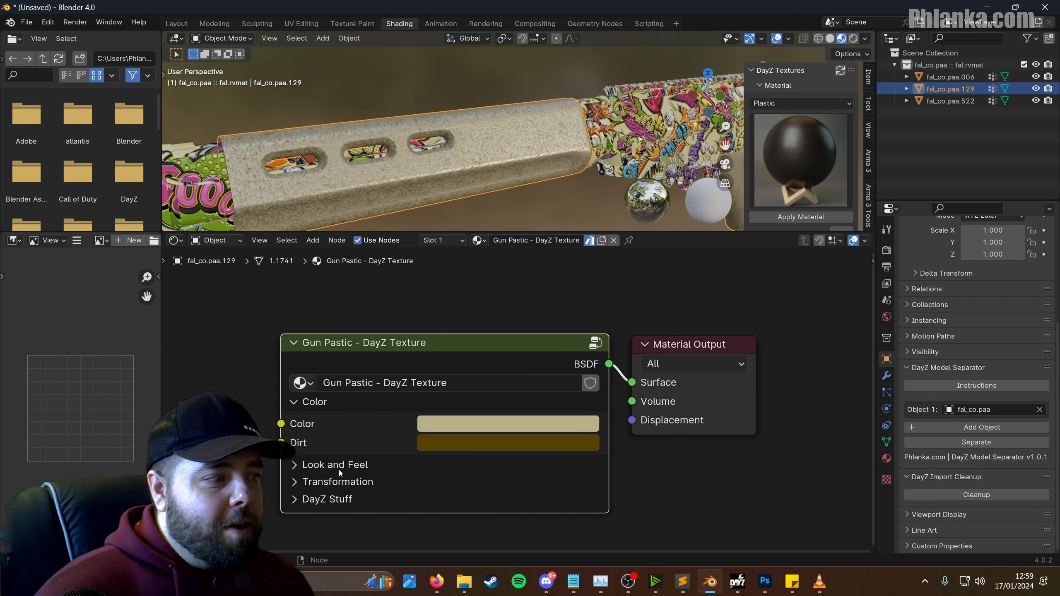
pyautogui.click(294, 470)
pyautogui.click(593, 486)
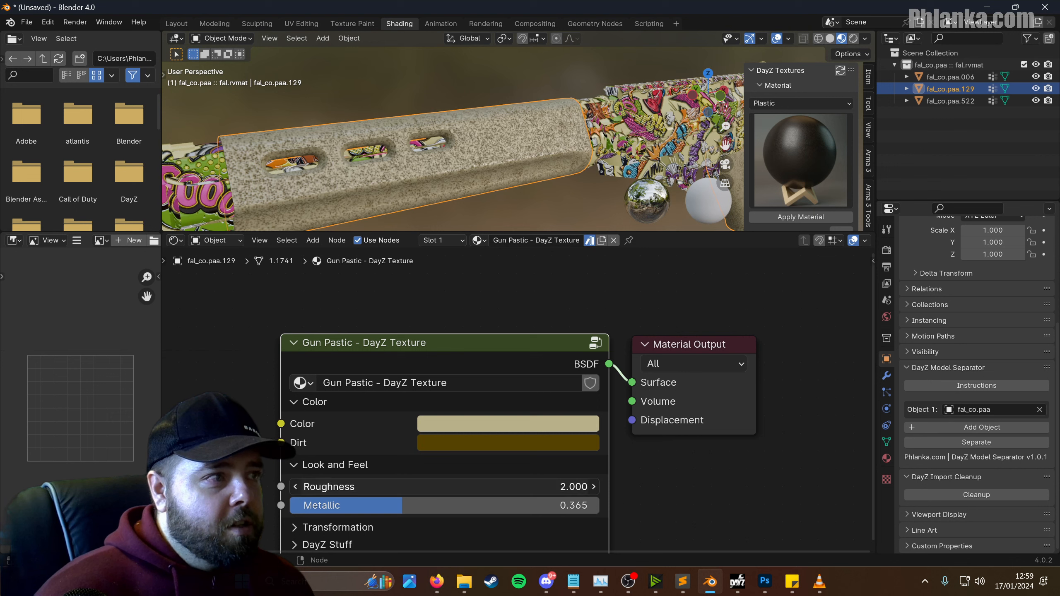
pyautogui.hotkey('ctrl', 'z')
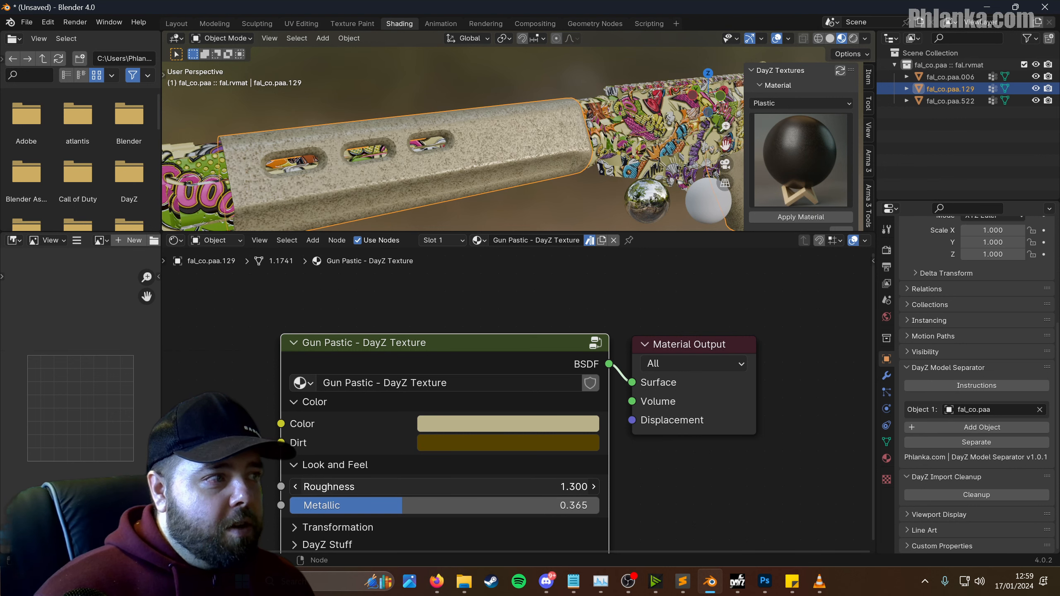
pyautogui.moveTo(399, 504); pyautogui.dragTo(292, 505)
# - Set the saturation of the Gun Pastic Color to 0.760 and view the whole rifle with nothing selected
pyautogui.click(491, 430)
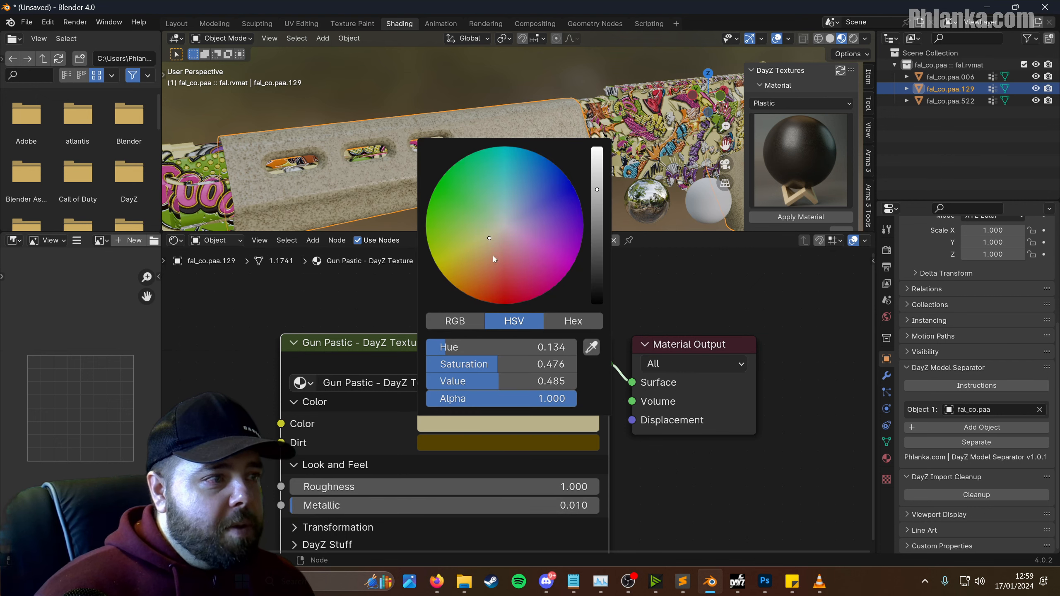
pyautogui.moveTo(522, 364); pyautogui.dragTo(557, 364)
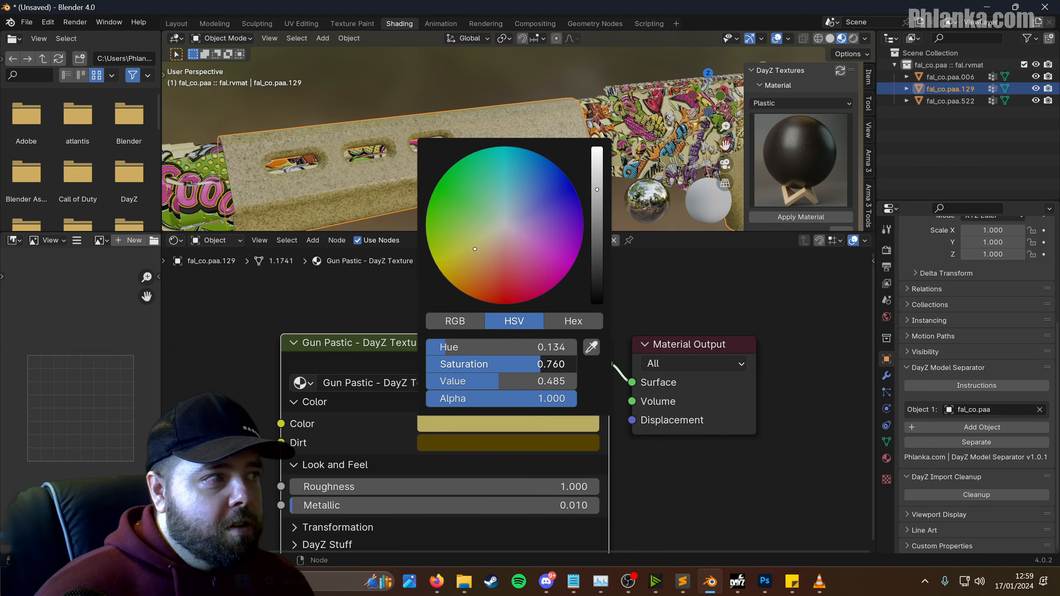
pyautogui.click(443, 93)
pyautogui.scroll(-5, 450, 105)
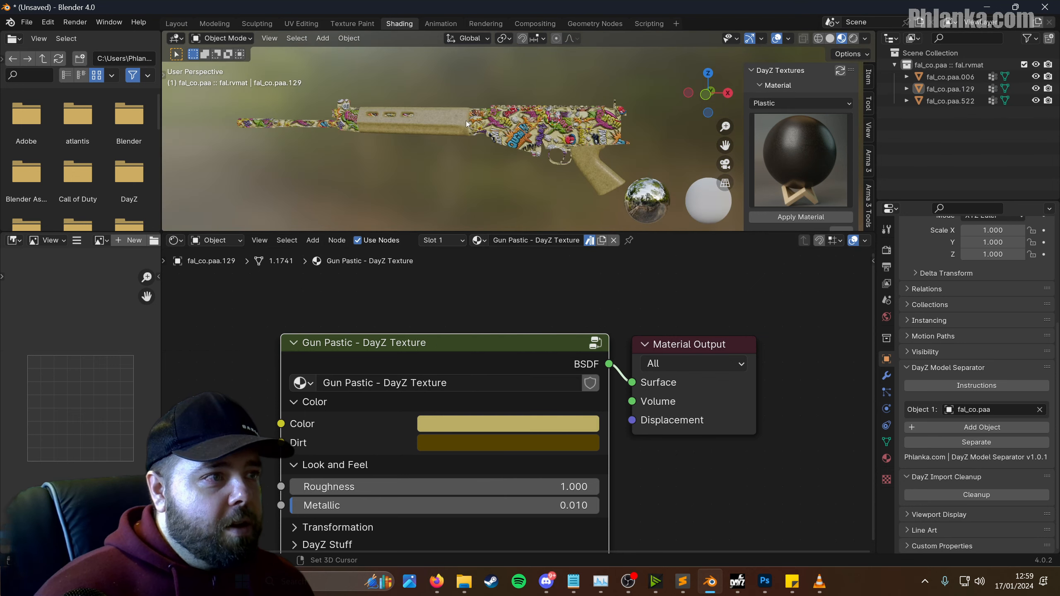
# - Apply the Aluminium material from the Metal category to the top rail and frame its nodes in the shader editor
pyautogui.scroll(8, 466, 124)
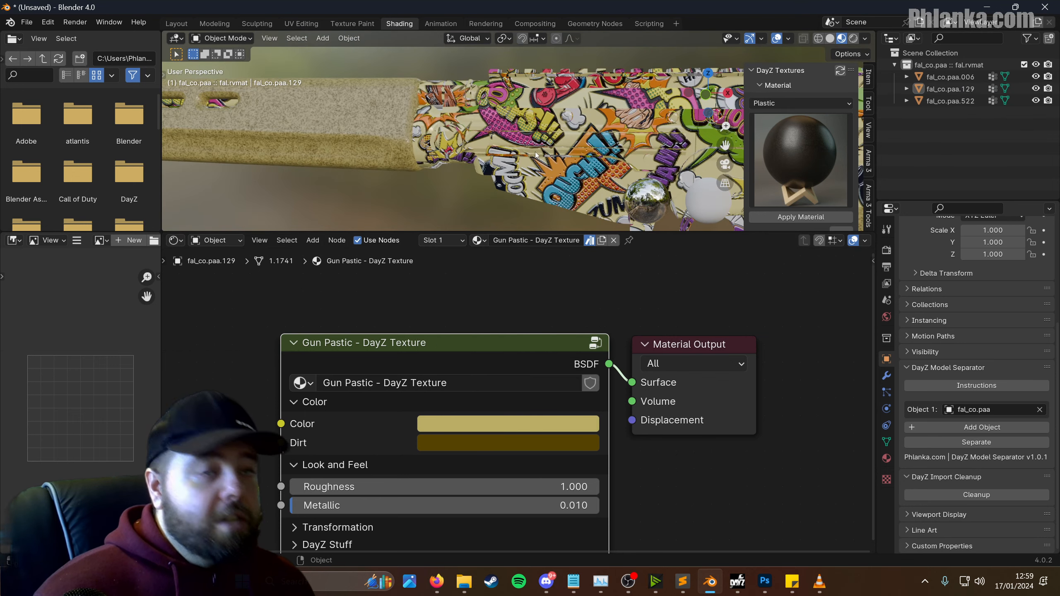
pyautogui.keyDown('shift'); pyautogui.moveTo(523, 169); pyautogui.dragTo(418, 143, button='middle'); pyautogui.keyUp('shift')
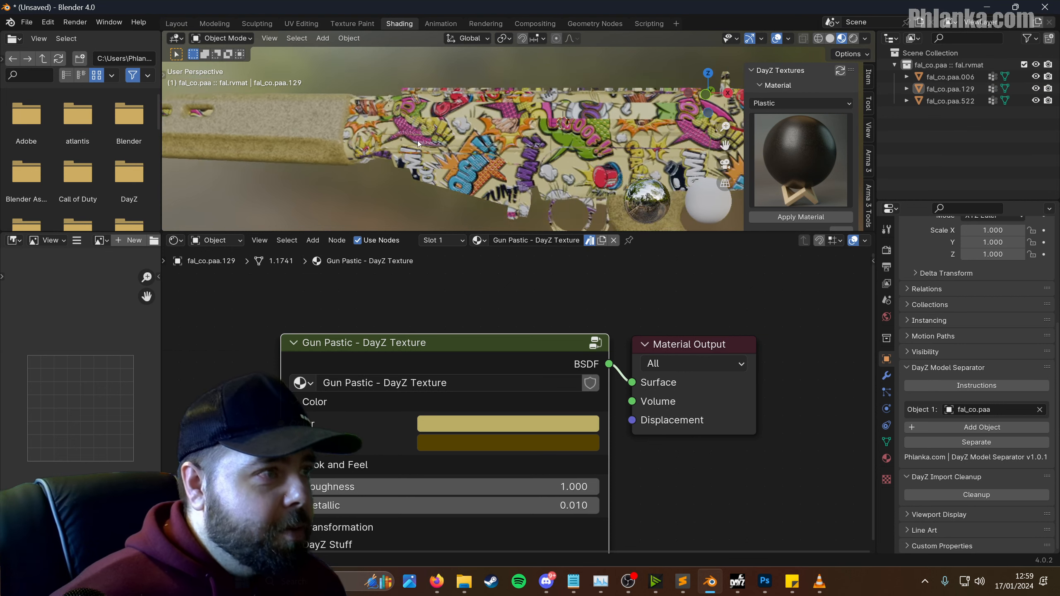
pyautogui.scroll(-2, 574, 133)
pyautogui.click(528, 124)
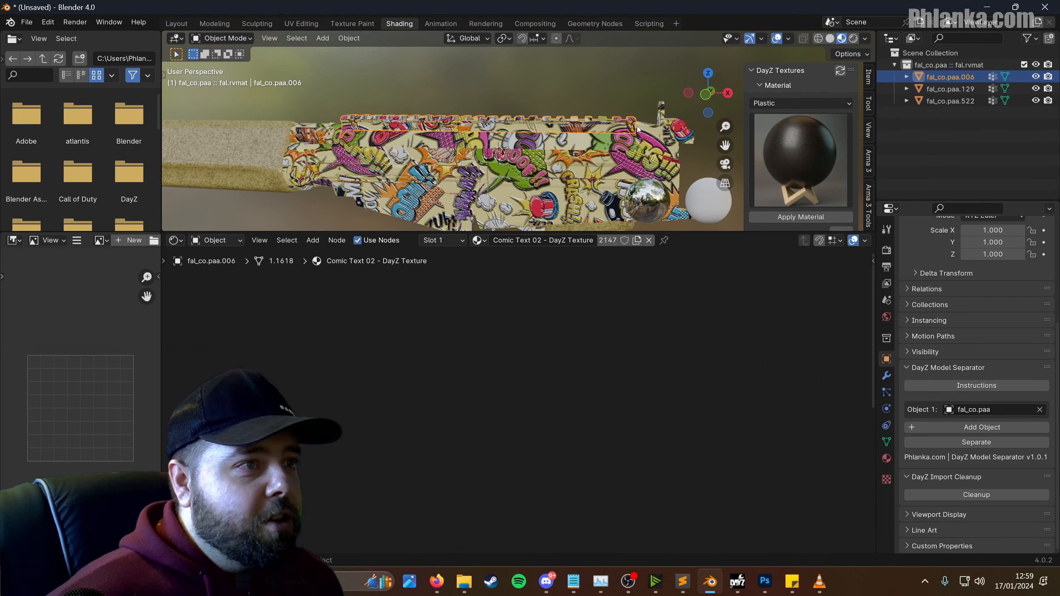
pyautogui.click(796, 100)
pyautogui.click(783, 186)
pyautogui.click(784, 142)
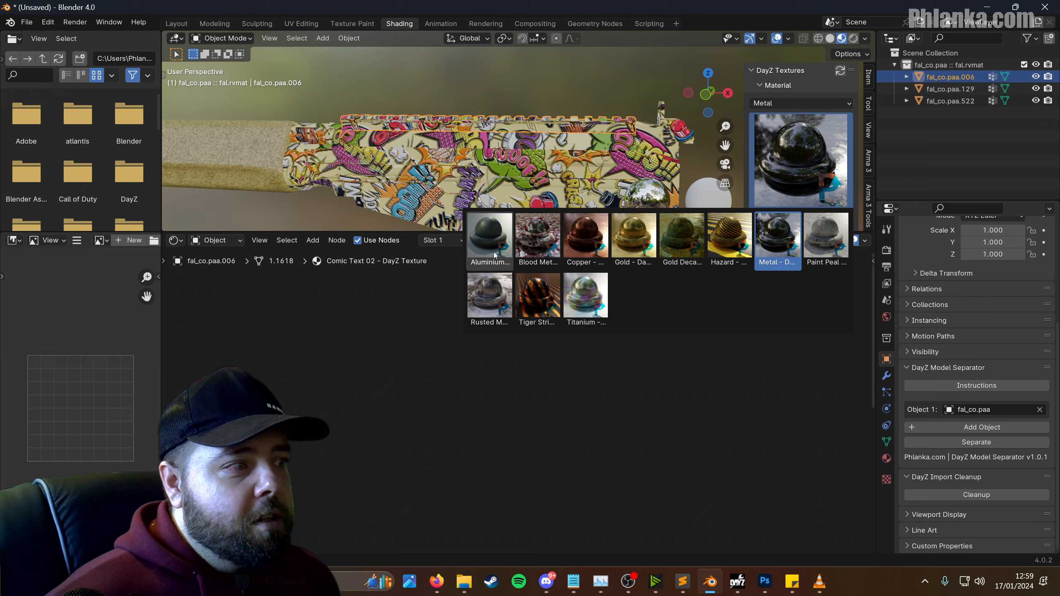
pyautogui.click(499, 241)
pyautogui.click(815, 218)
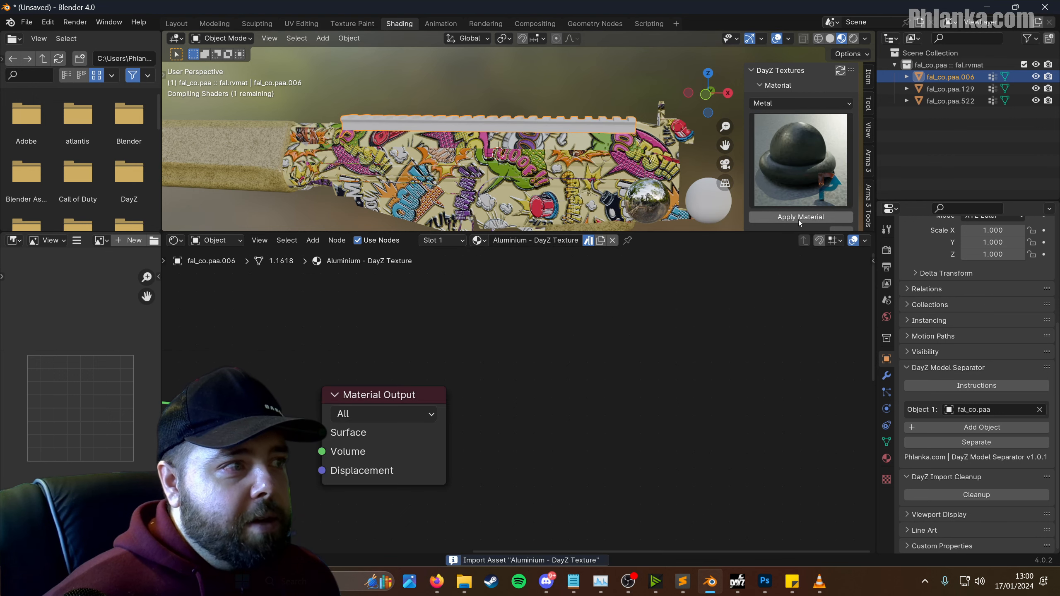
pyautogui.press('Home')
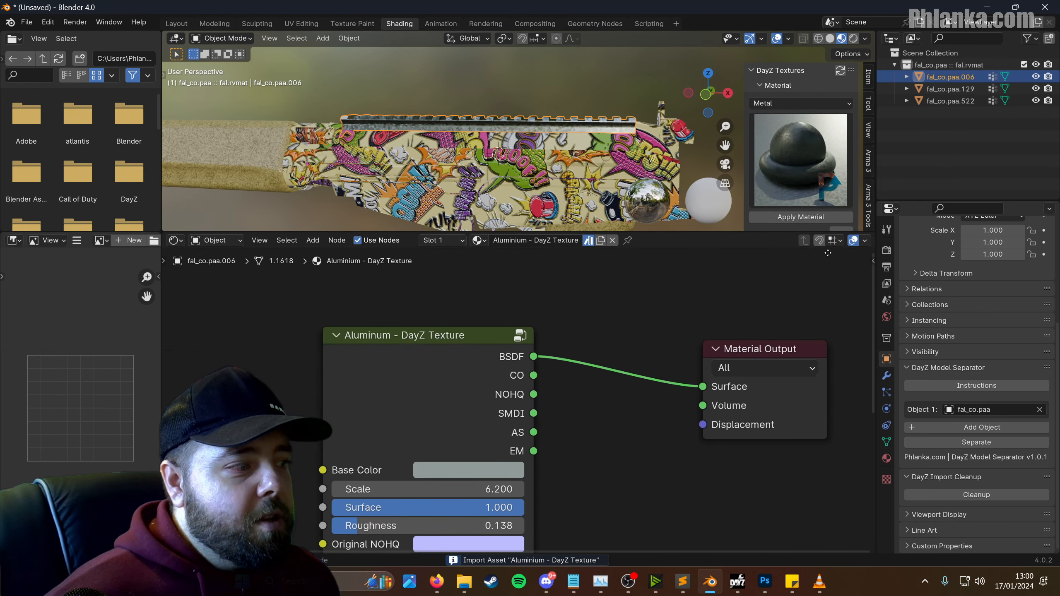
# - Set the Scale of the top rail's Aluminum texture node to 8.660
pyautogui.scroll(2, 404, 384)
pyautogui.moveTo(414, 397); pyautogui.dragTo(505, 273, button='middle')
pyautogui.moveTo(524, 340); pyautogui.dragTo(520, 377, button='middle')
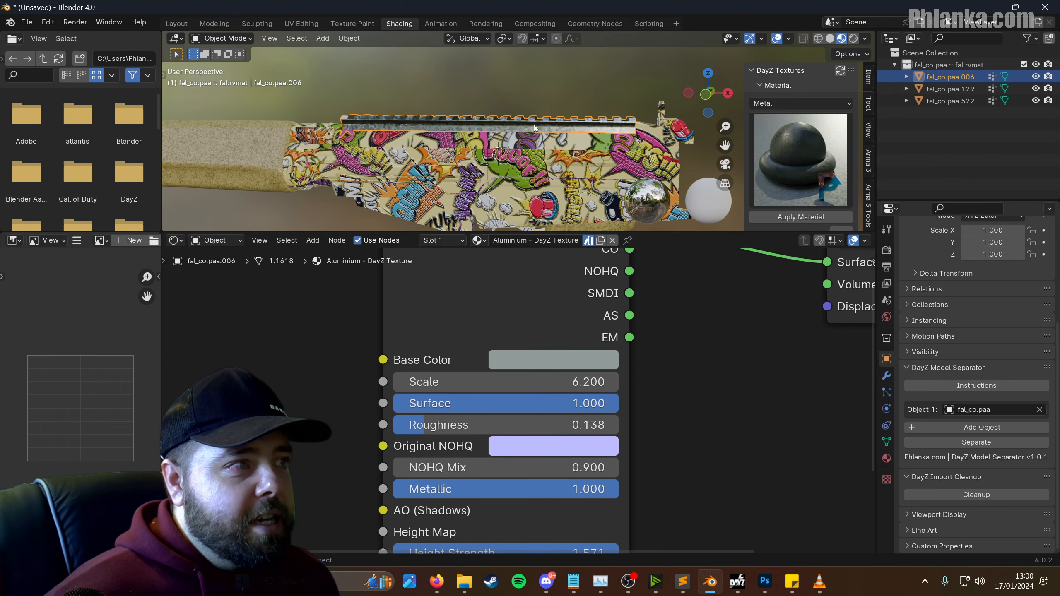
pyautogui.scroll(3, 538, 164)
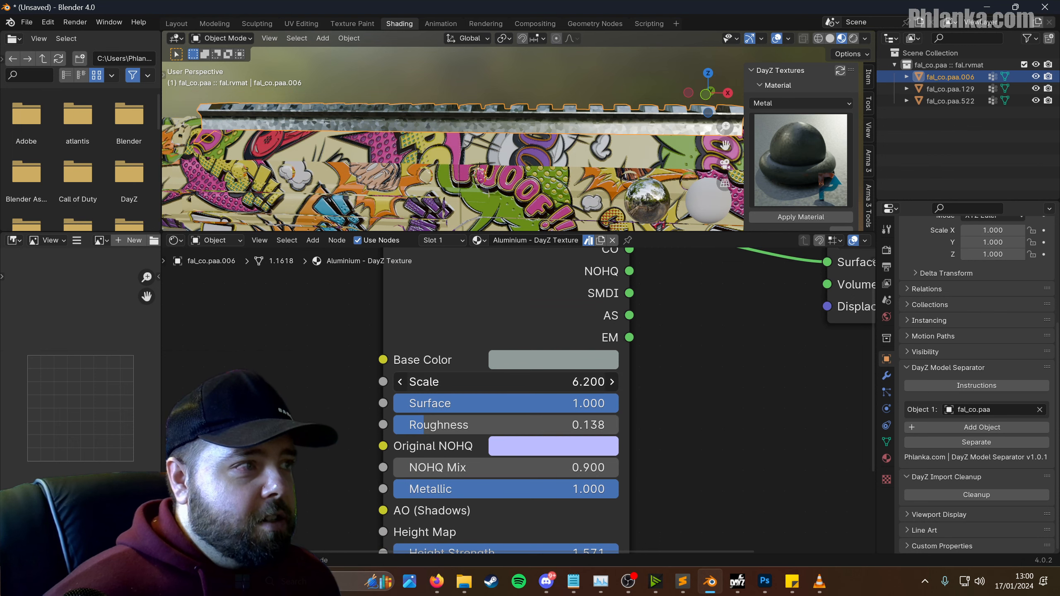
pyautogui.moveTo(505, 382); pyautogui.dragTo(534, 381)
# - Sample a yellow tone from the body's comic texture as the Base Color of the rail's Aluminum node
pyautogui.click(525, 365)
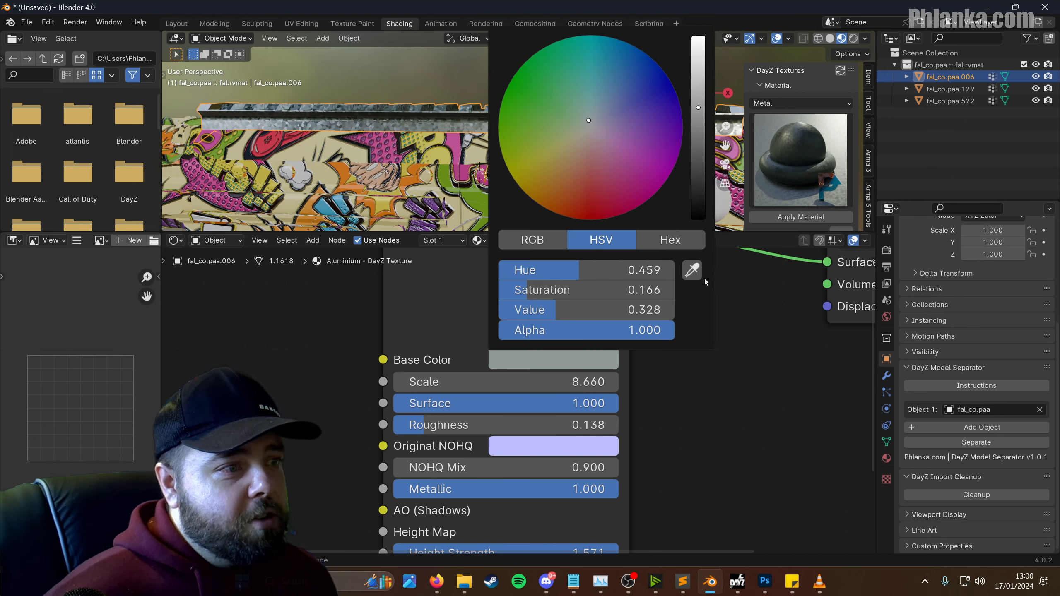
pyautogui.click(691, 269)
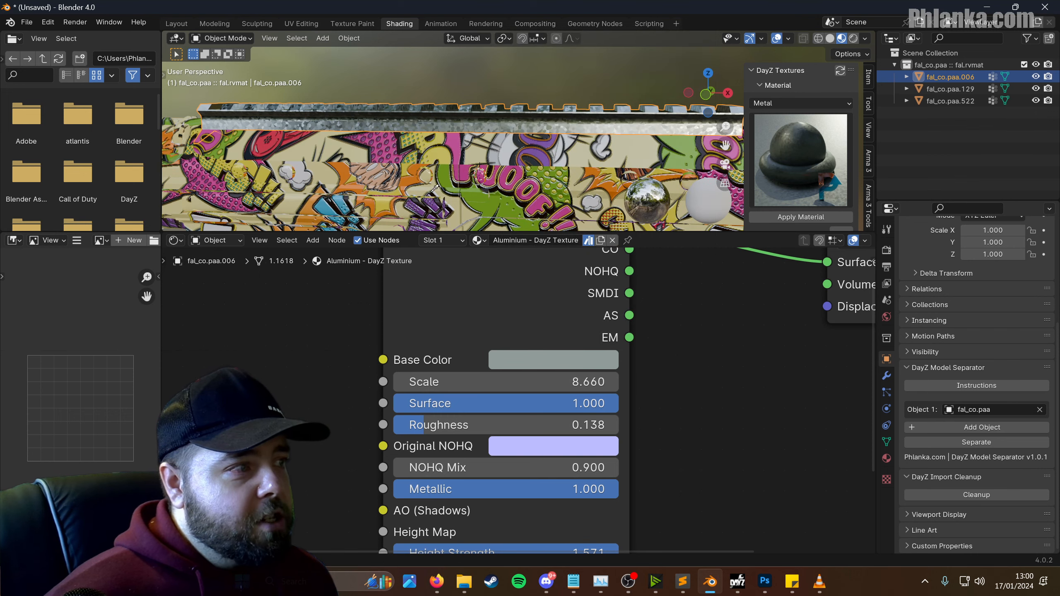
pyautogui.click(439, 146)
pyautogui.scroll(-5, 459, 138)
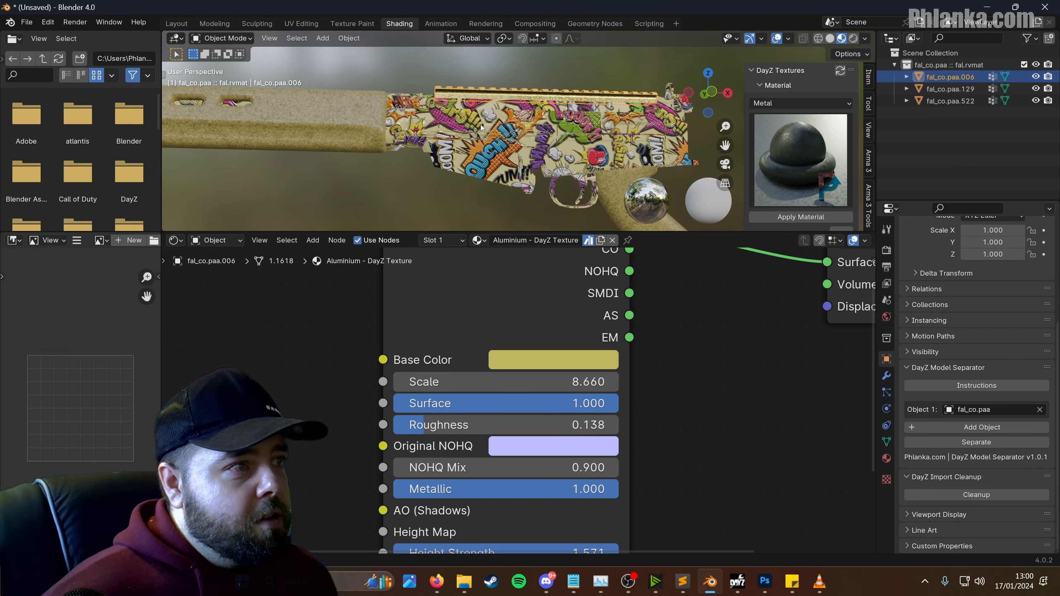
# - Deselect everything and examine the recoloured top rail against the rest of the rifle
pyautogui.click(440, 189)
pyautogui.scroll(-3, 429, 185)
pyautogui.moveTo(425, 182); pyautogui.dragTo(541, 153, button='middle')
pyautogui.scroll(3, 429, 173)
pyautogui.scroll(-3, 538, 167)
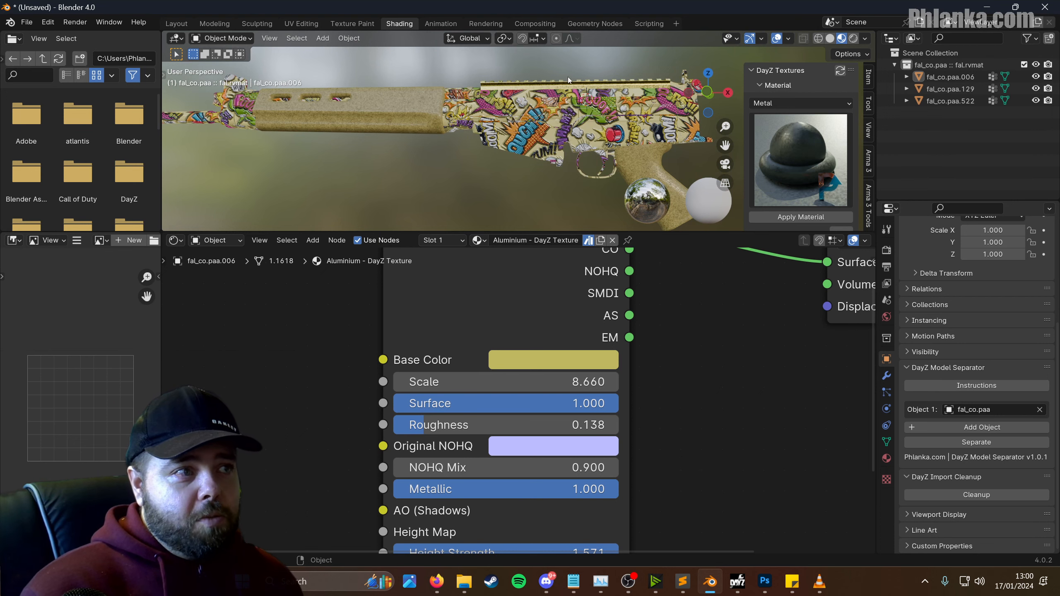
# - Select the grip and handguard object and then the body object, examining how their materials look together on the rifle
pyautogui.click(408, 120)
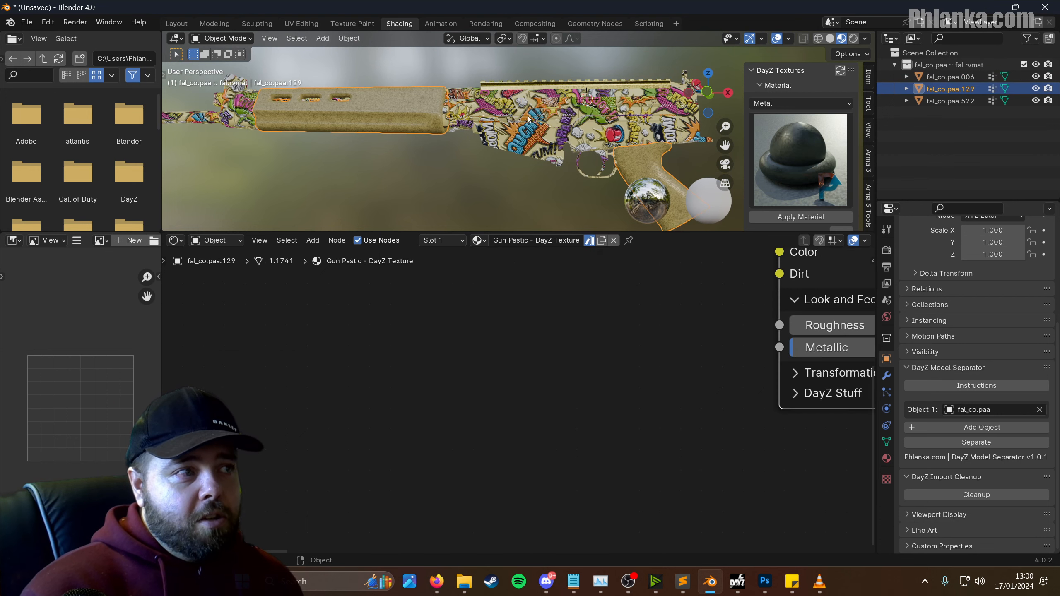
pyautogui.scroll(-3, 390, 194)
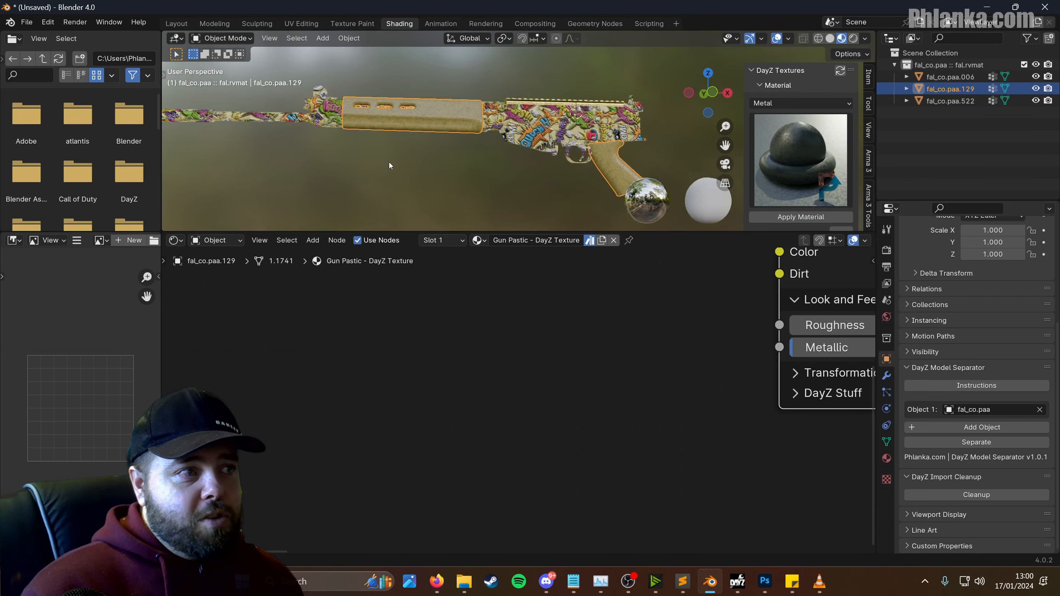
pyautogui.click(554, 152)
pyautogui.scroll(5, 511, 144)
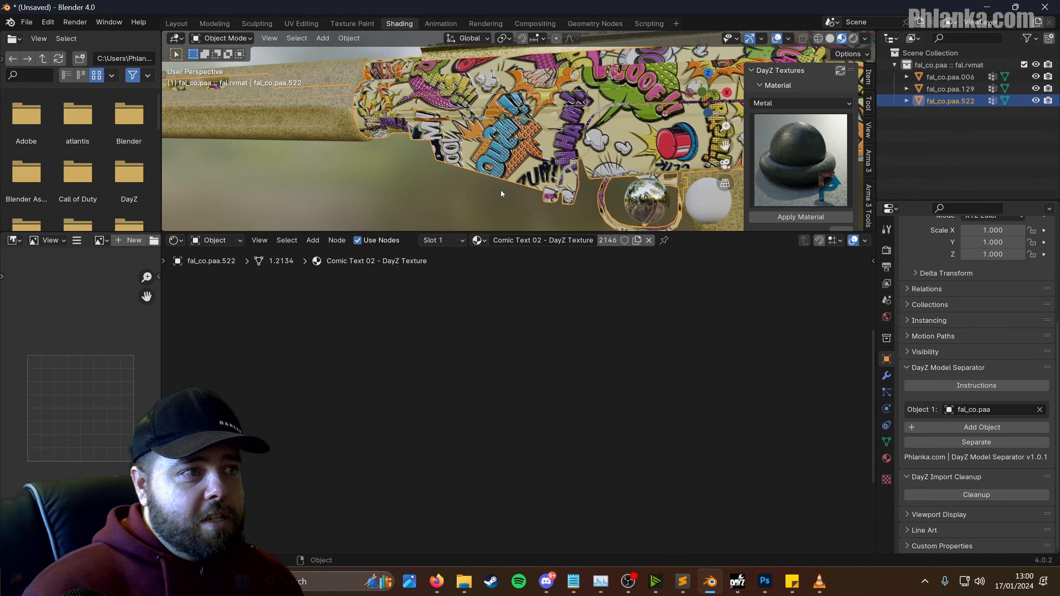
pyautogui.moveTo(500, 190); pyautogui.dragTo(531, 171, button='middle')
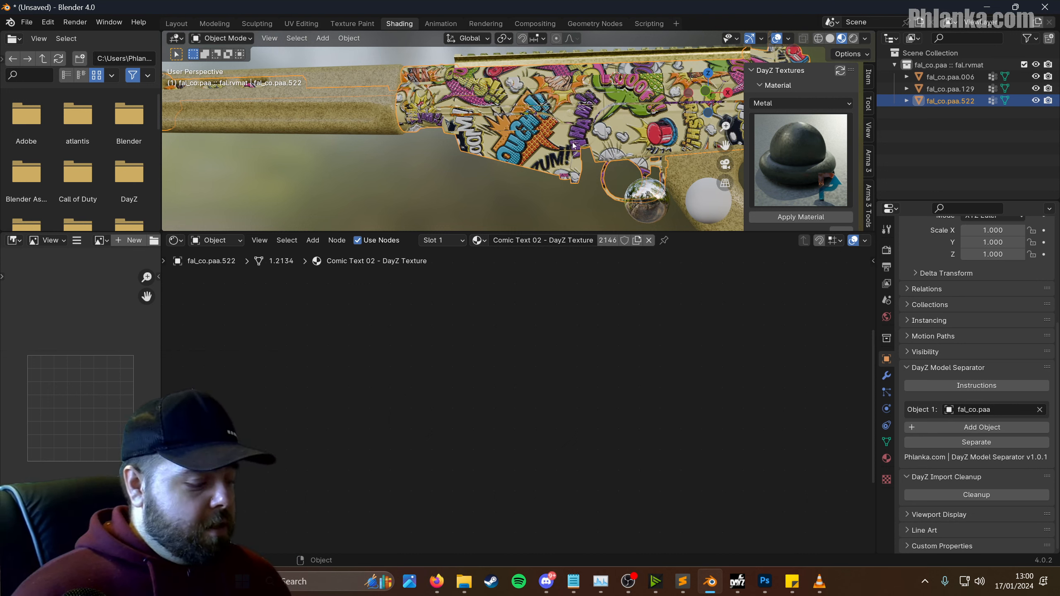
pyautogui.scroll(-4, 572, 144)
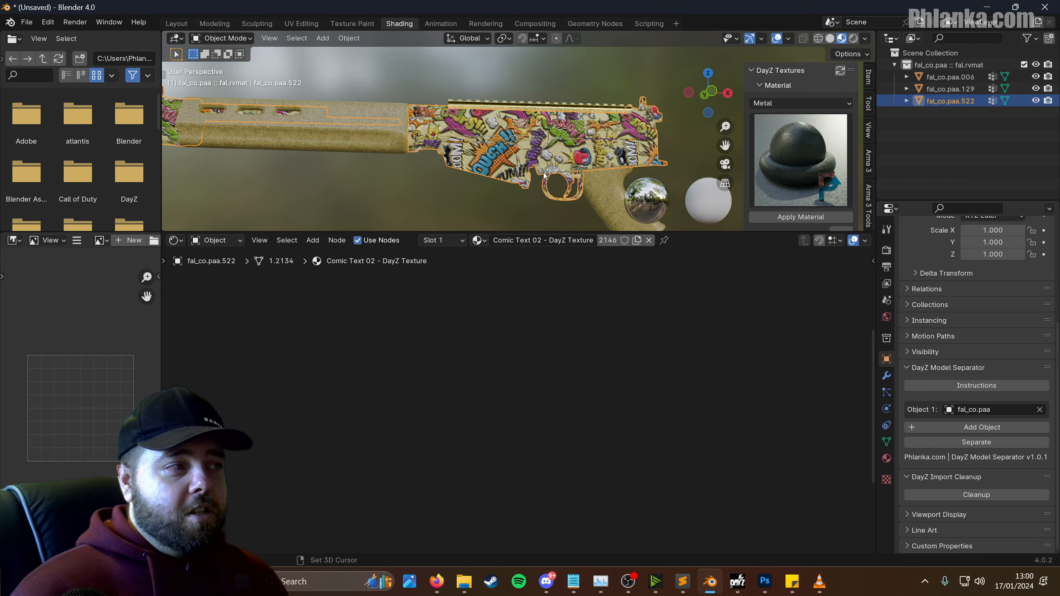
pyautogui.keyDown('shift'); pyautogui.moveTo(544, 177); pyautogui.dragTo(592, 149, button='middle'); pyautogui.keyUp('shift')
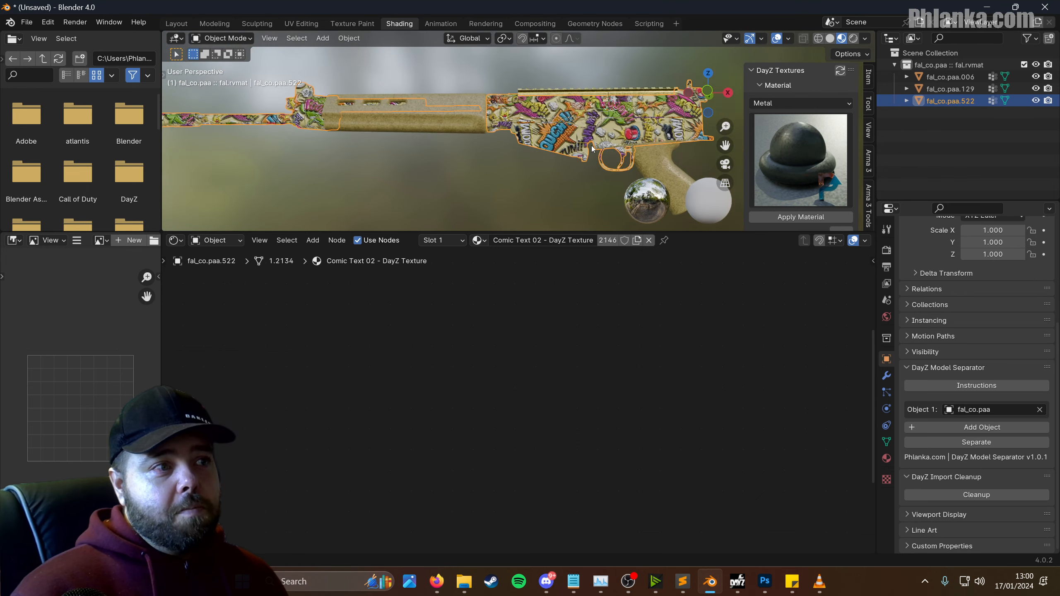